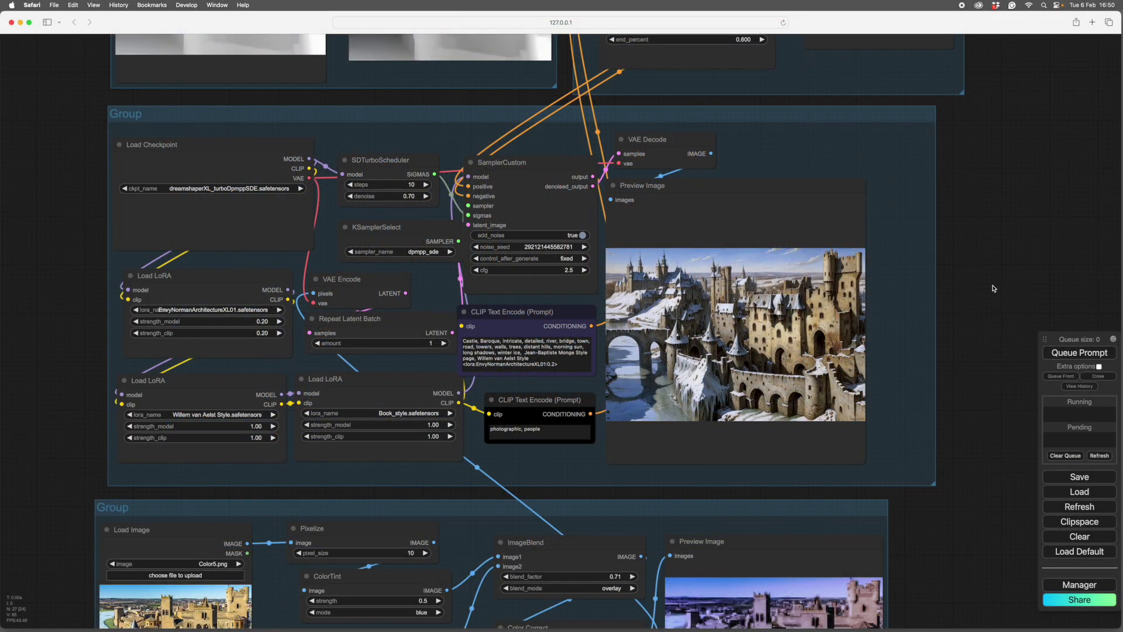
Pan down to the tint and blend nodes of the lower image-processing group
scroll(979, 357, up, 3)
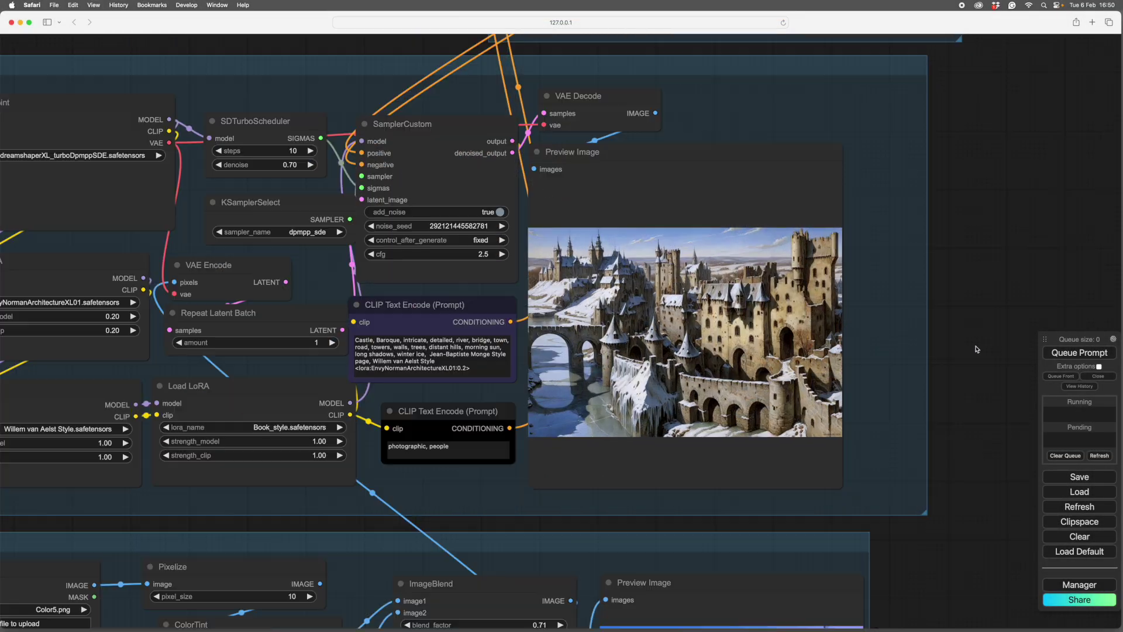
scroll(981, 361, down, 4)
scroll(982, 364, up, 1)
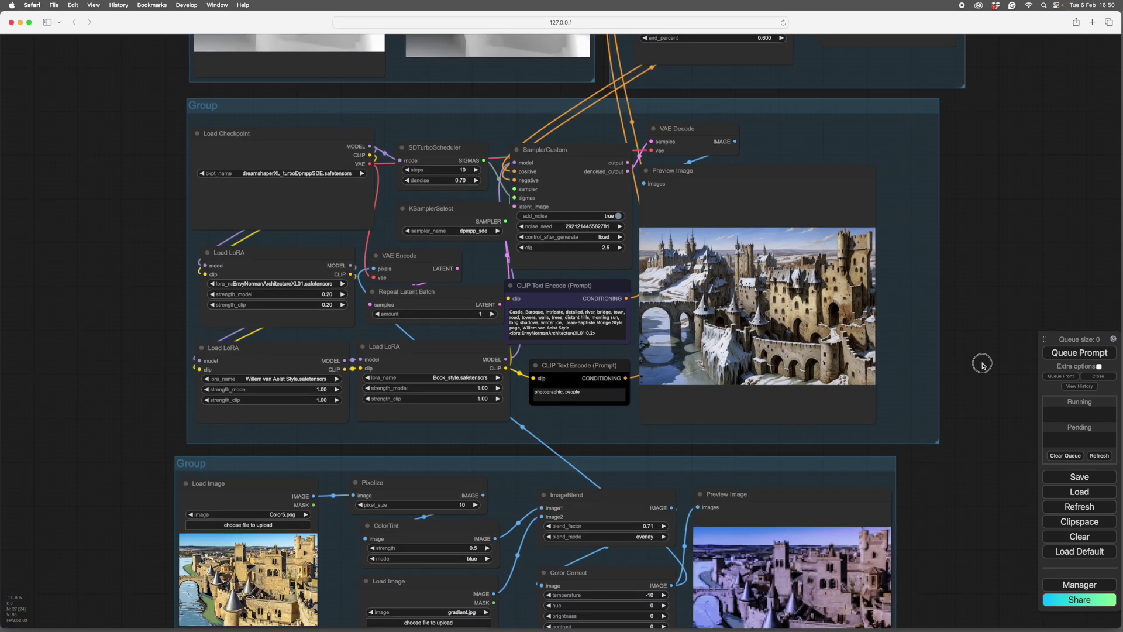
drag(983, 364, 988, 258)
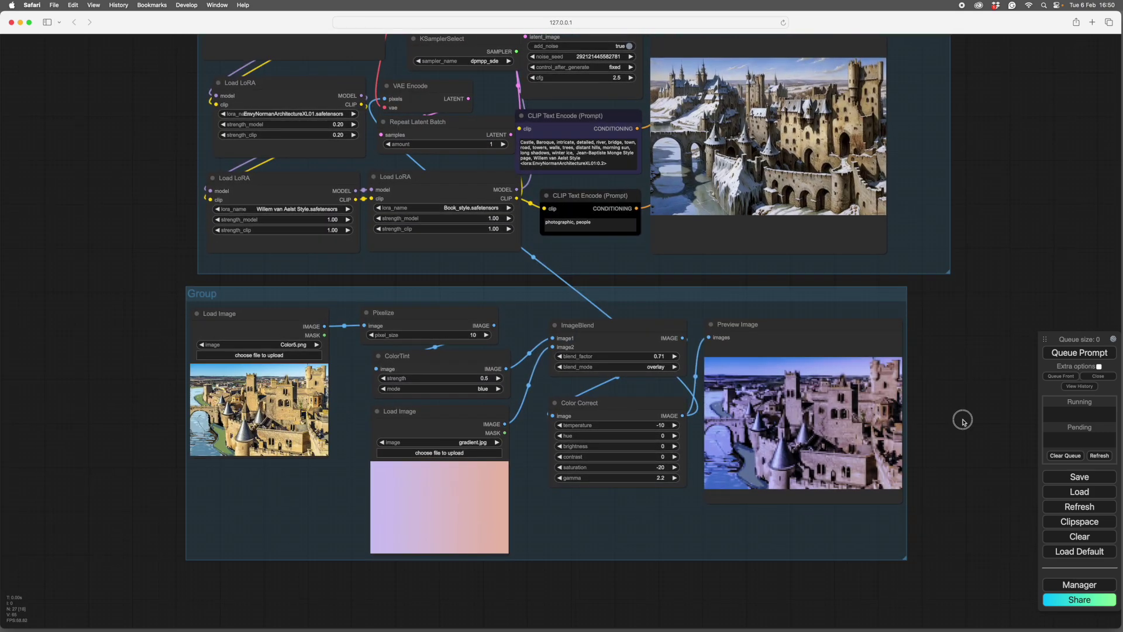
drag(963, 420, 943, 322)
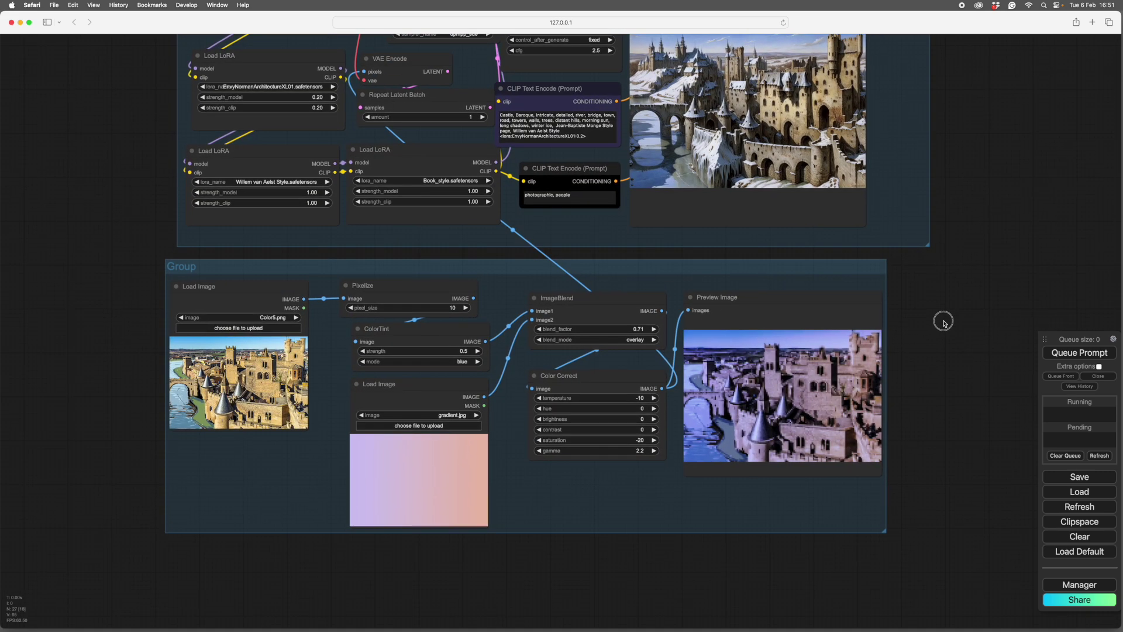
Pan over to review the sampler and checkpoint nodes
scroll(943, 322, up, 5)
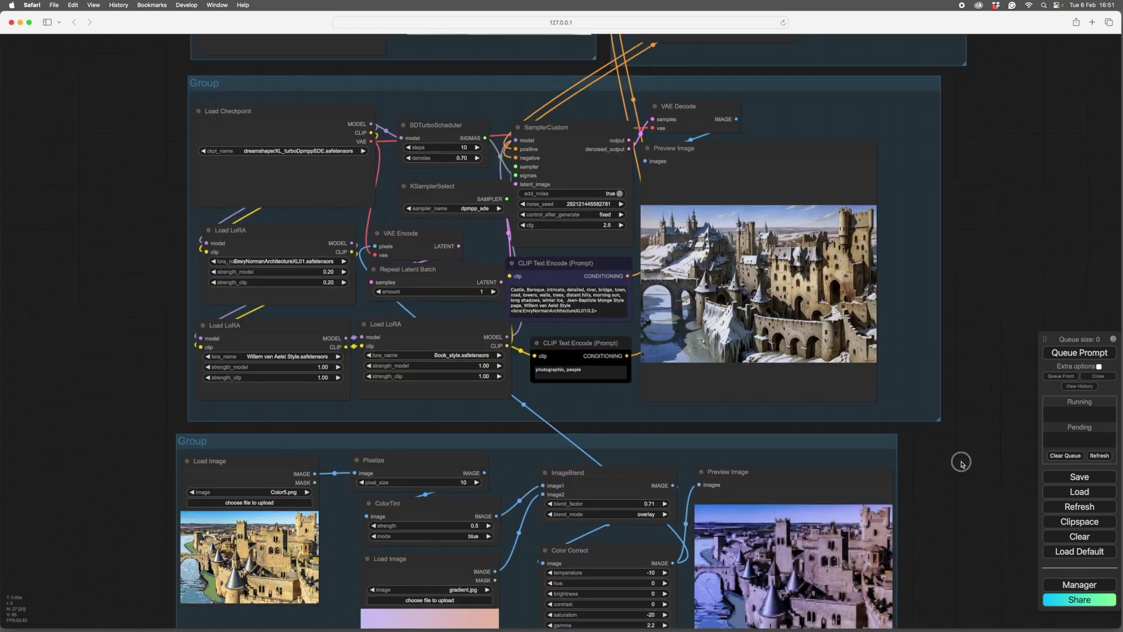
scroll(980, 383, up, 3)
scroll(970, 261, left, 3)
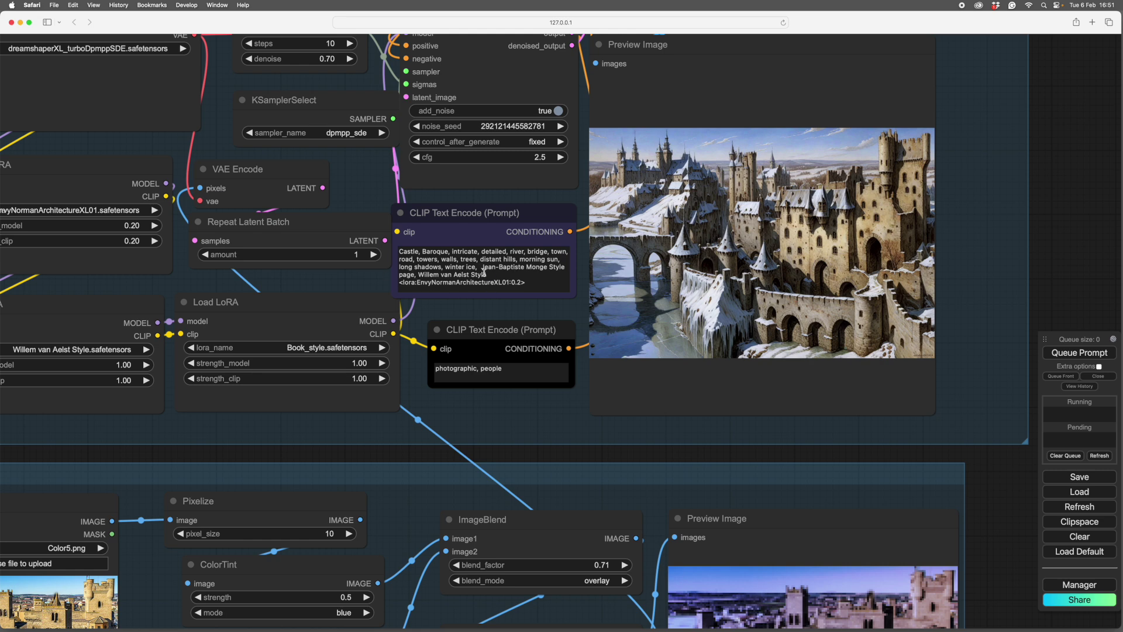
scroll(1063, 254, down, 2)
scroll(1064, 254, left, 1)
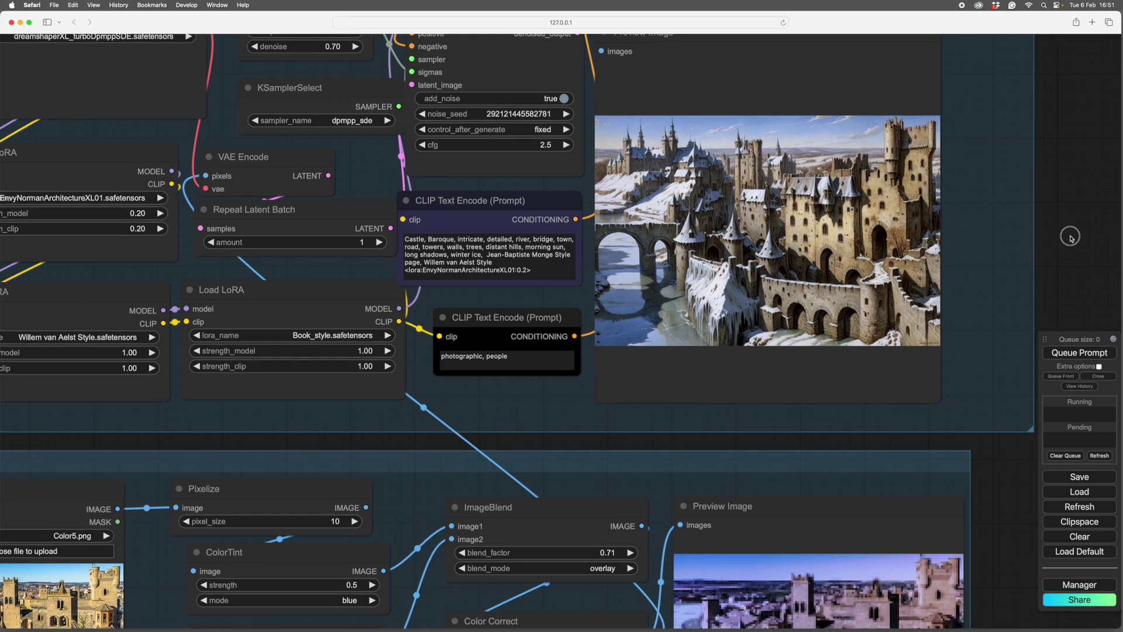
drag(1004, 435, 1096, 159)
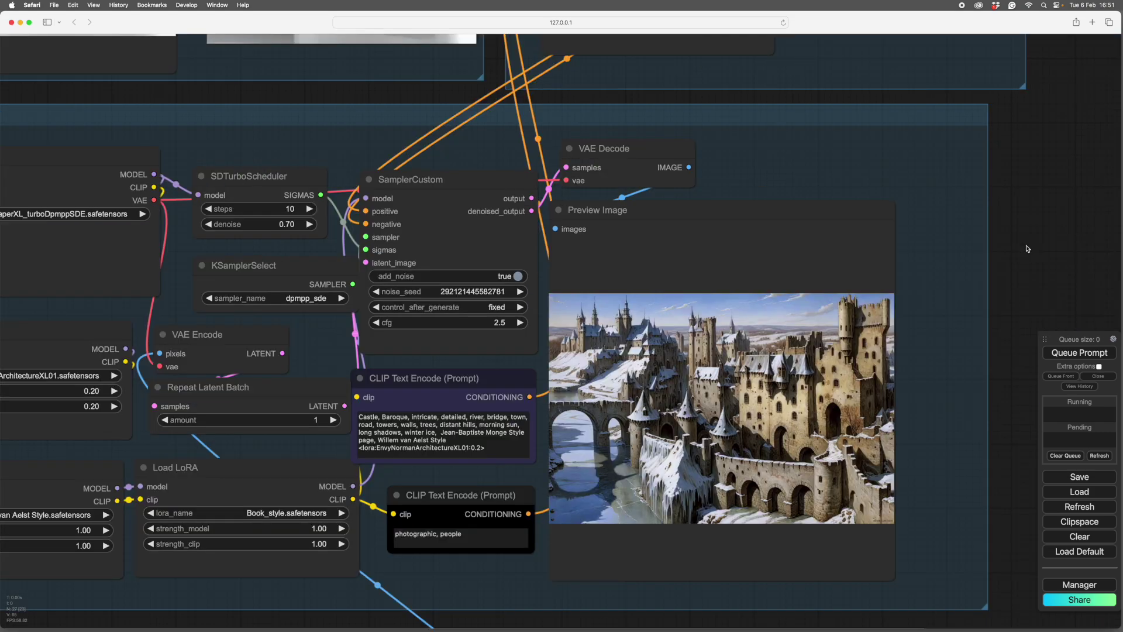
drag(1051, 285, 1099, 223)
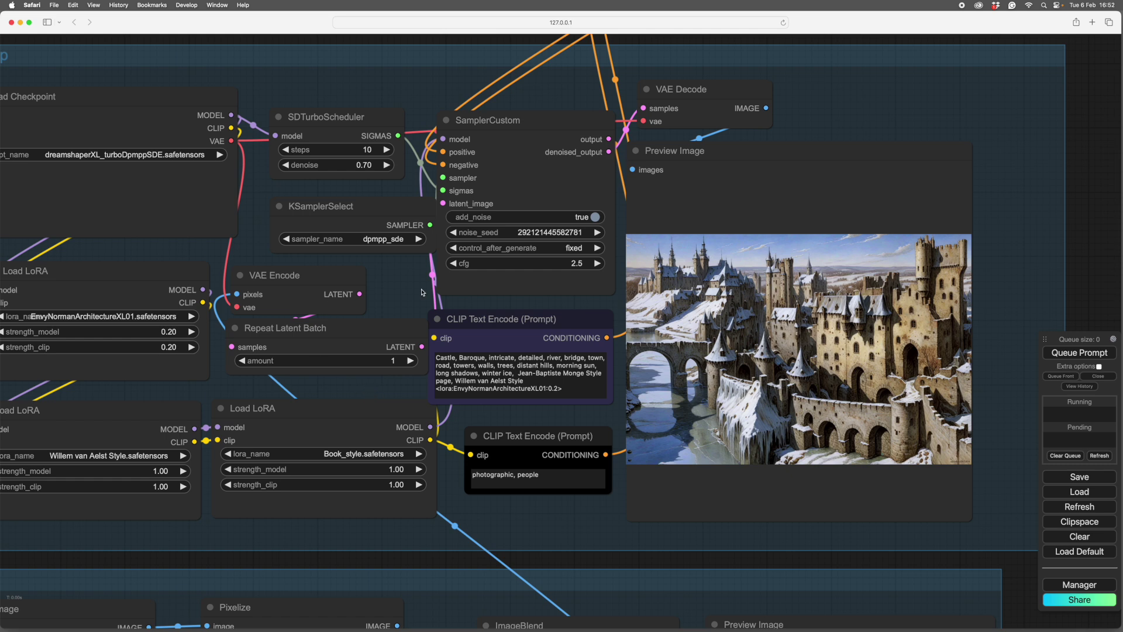
Reveal the depth-map nodes above the sampler group, then switch to Preview with Cmd+Tab
scroll(1031, 219, up, 5)
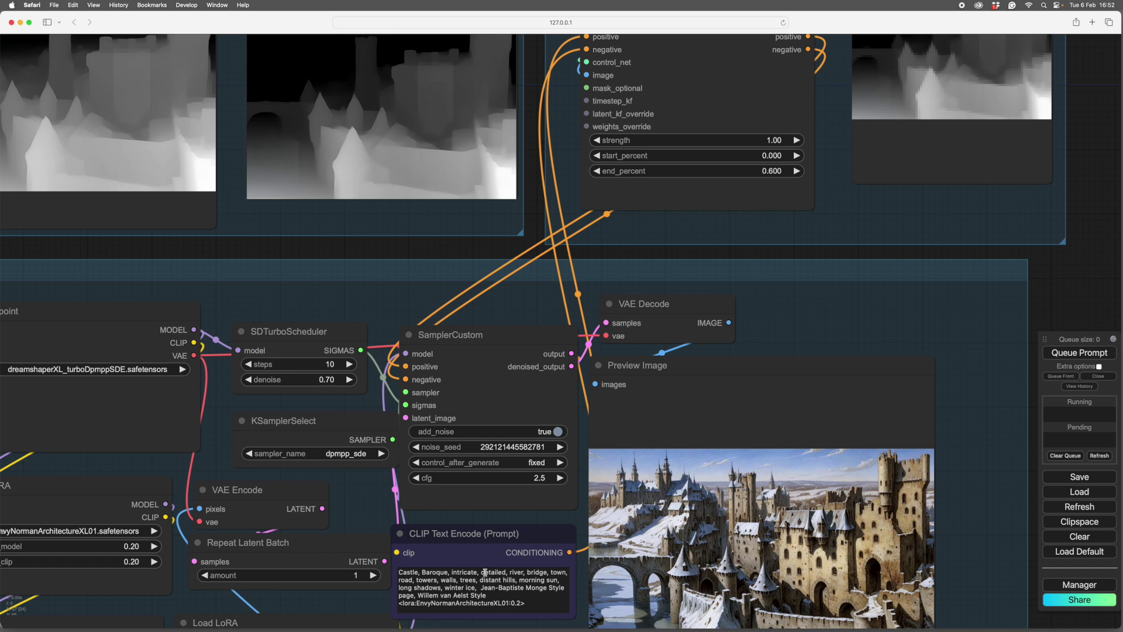
drag(1088, 80, 1091, 289)
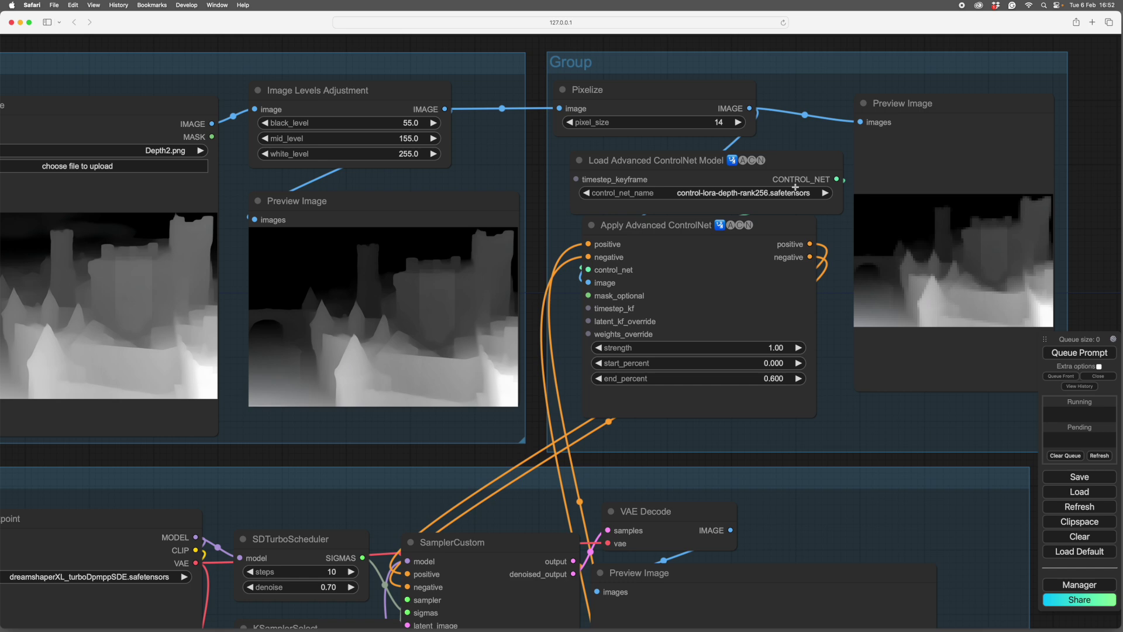
scroll(728, 125, down, 5)
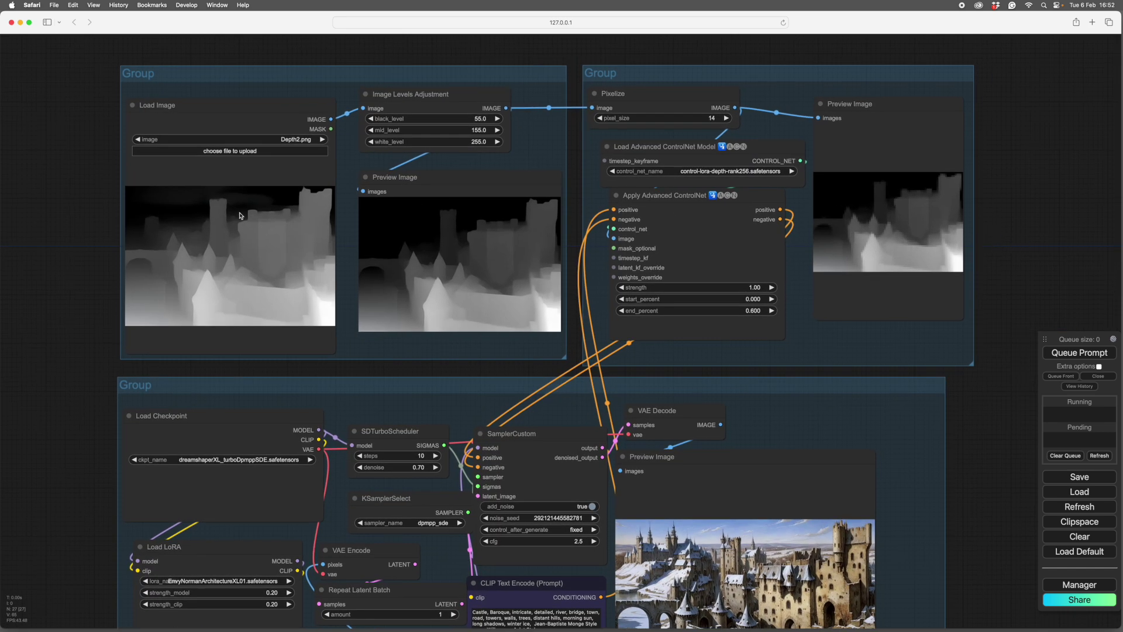
scroll(369, 247, down, 3)
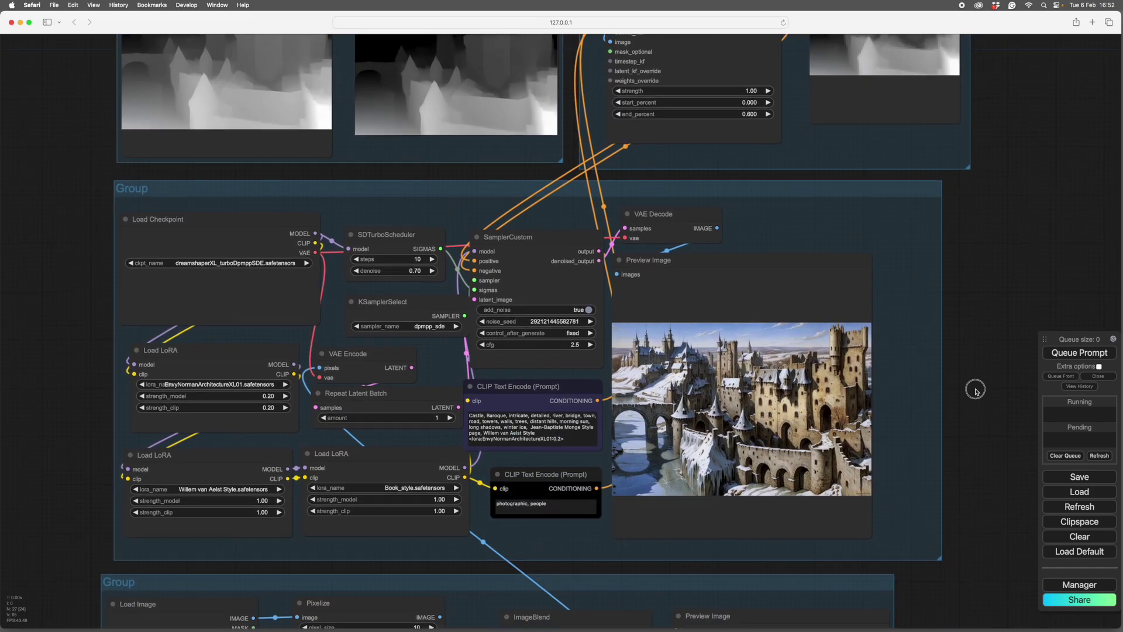
scroll(407, 363, down, 6)
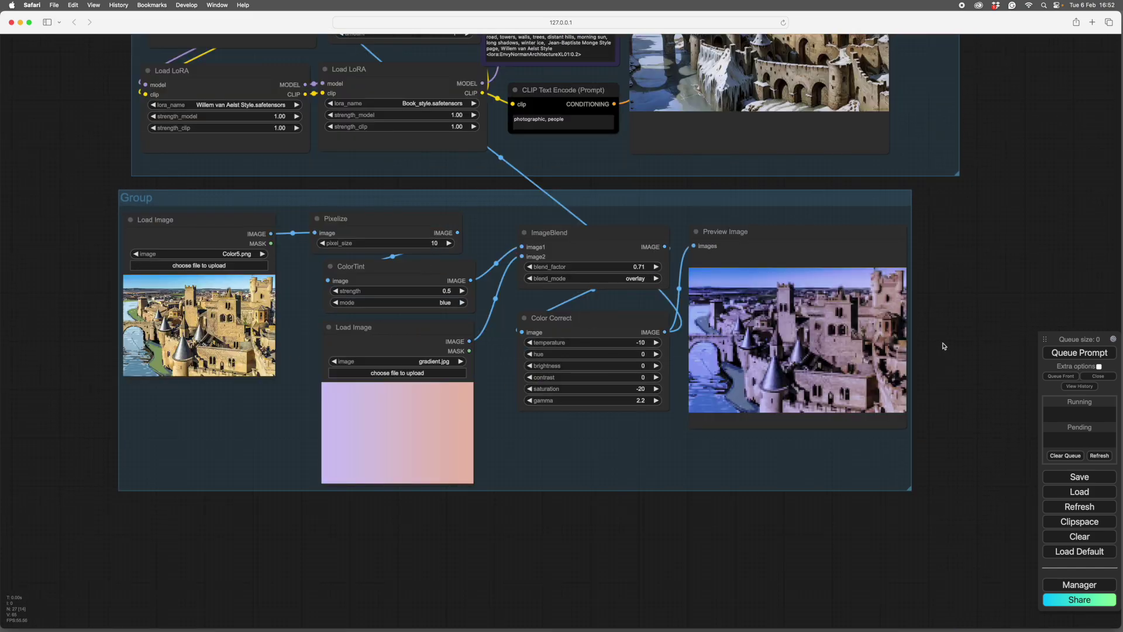
scroll(944, 347, up, 2)
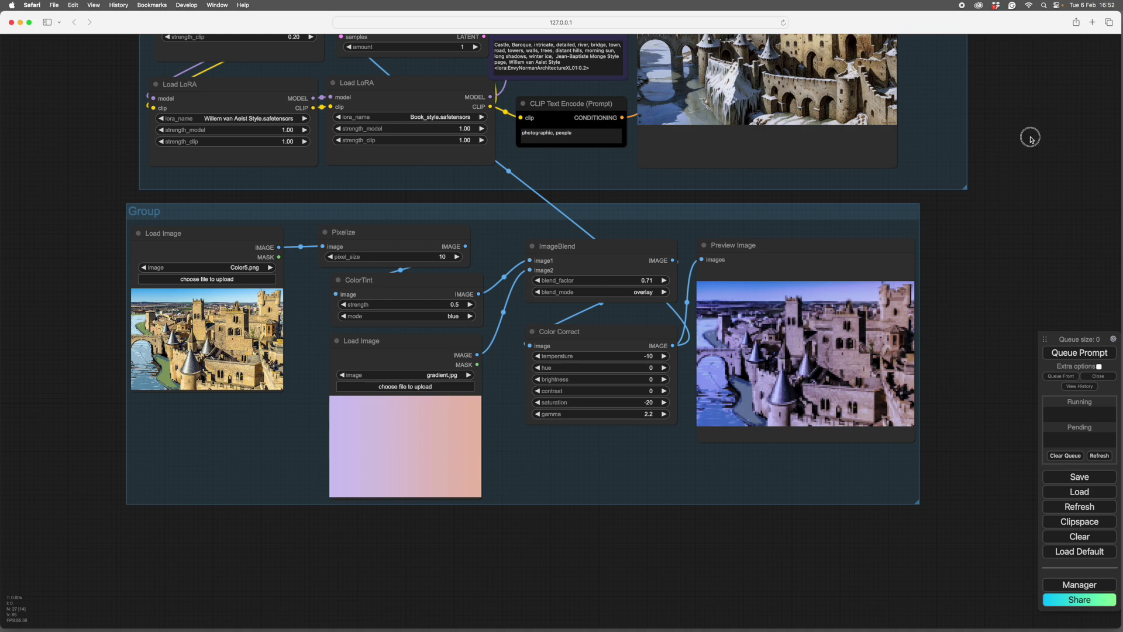
scroll(1030, 141, up, 5)
scroll(947, 328, up, 6)
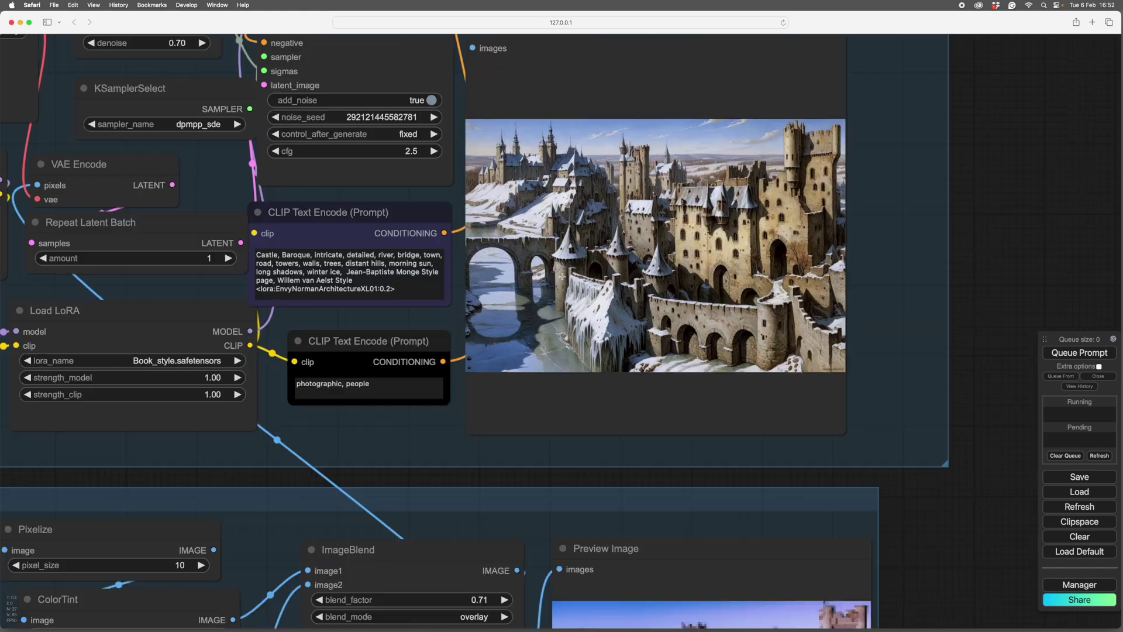
scroll(990, 270, down, 8)
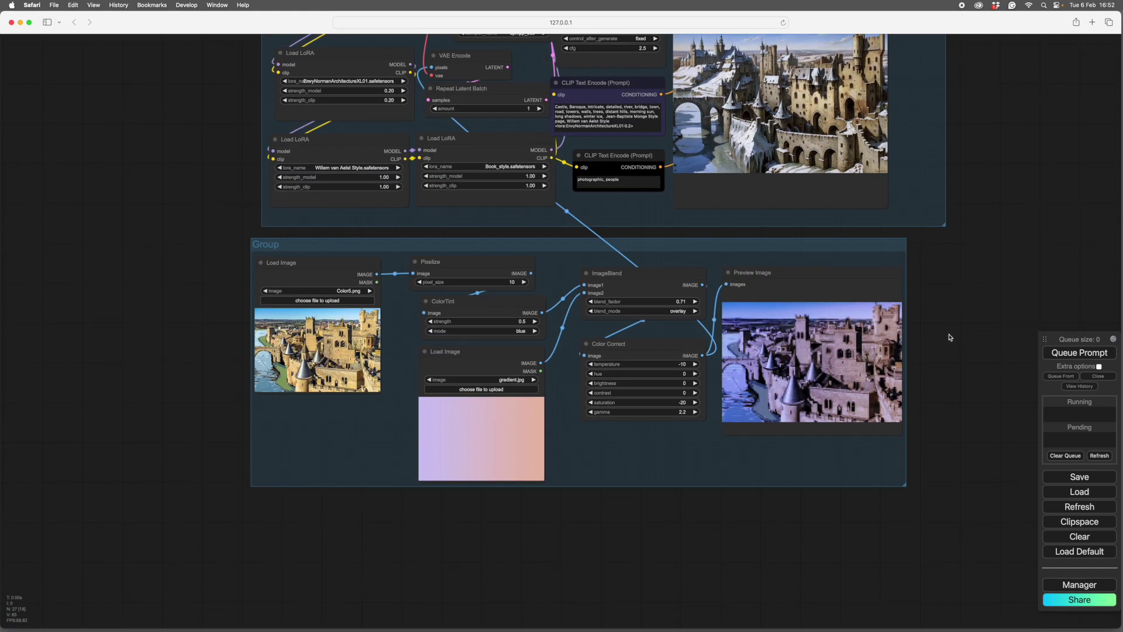
scroll(947, 333, up, 3)
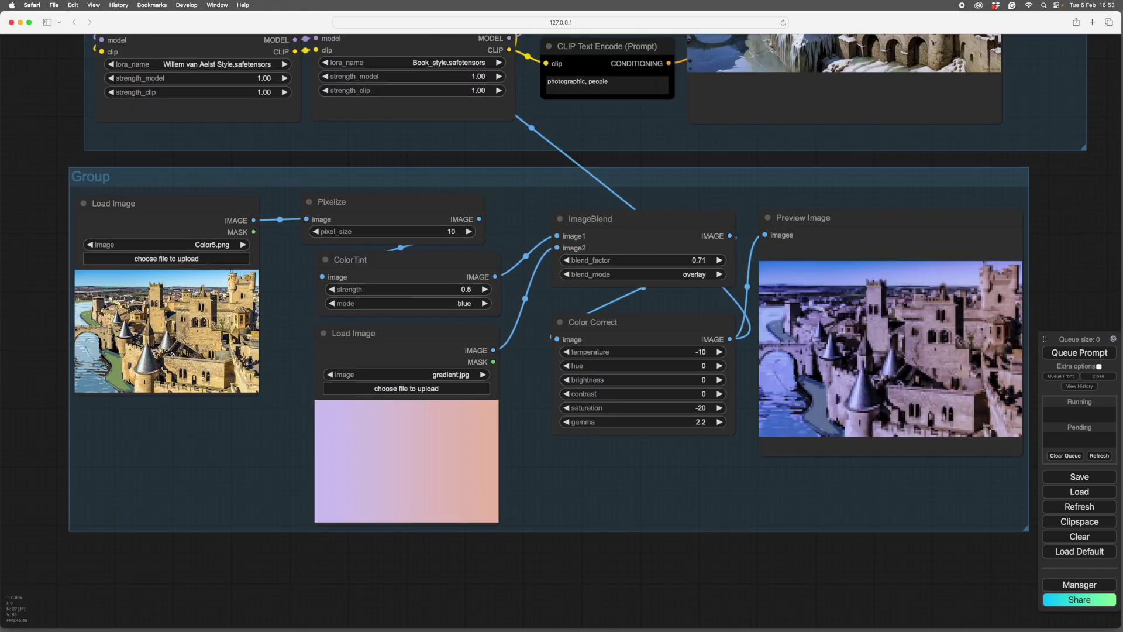
key(super+Tab)
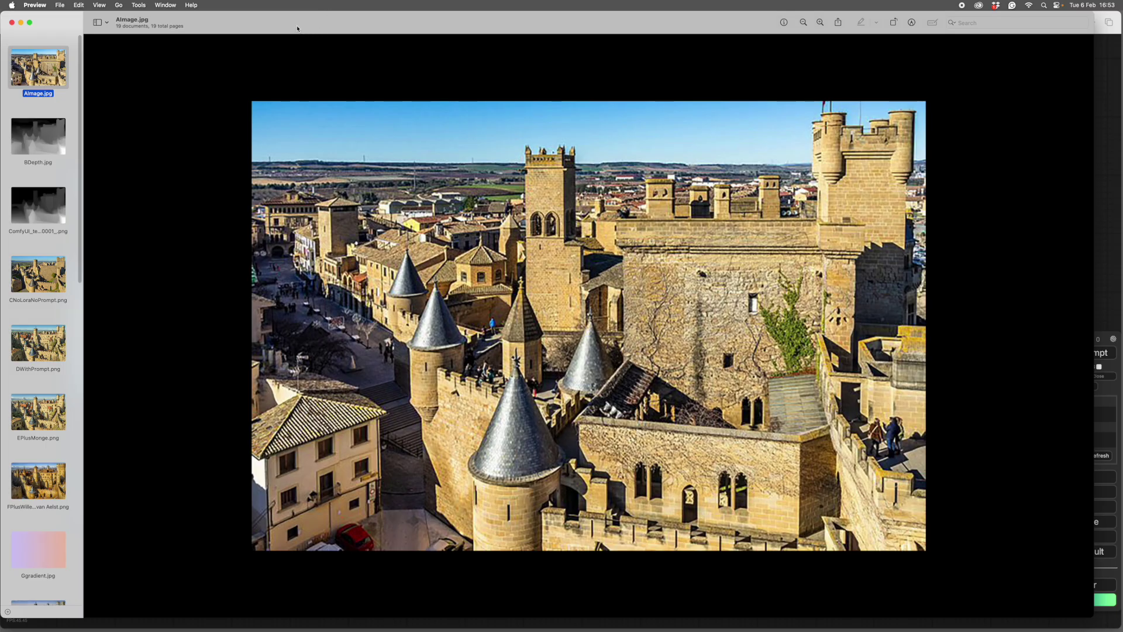
Compare the BDepth.jpg depth map with the CNoLoraNoPrompt.png and DWithPrompt.png castle results
click(44, 144)
key(Up)
key(Down)
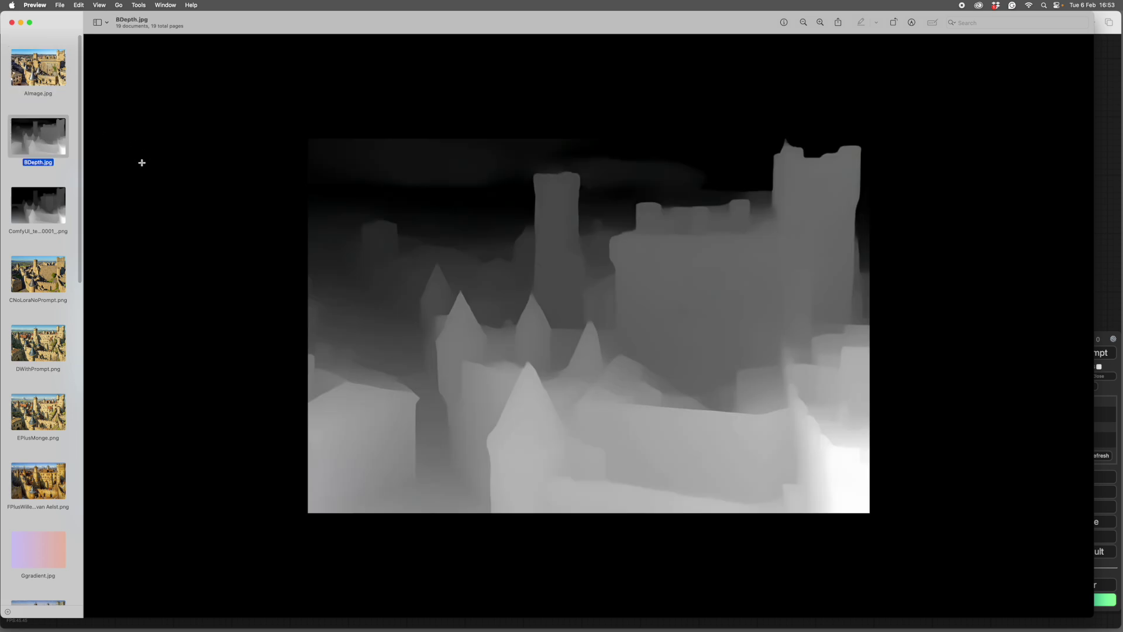
click(40, 279)
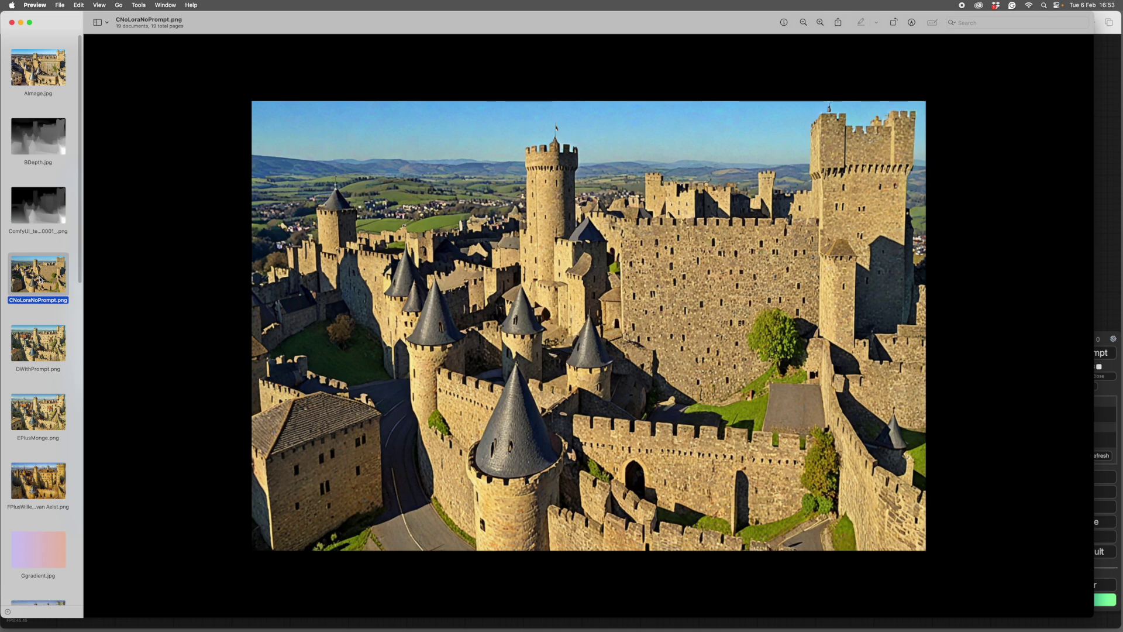
click(39, 349)
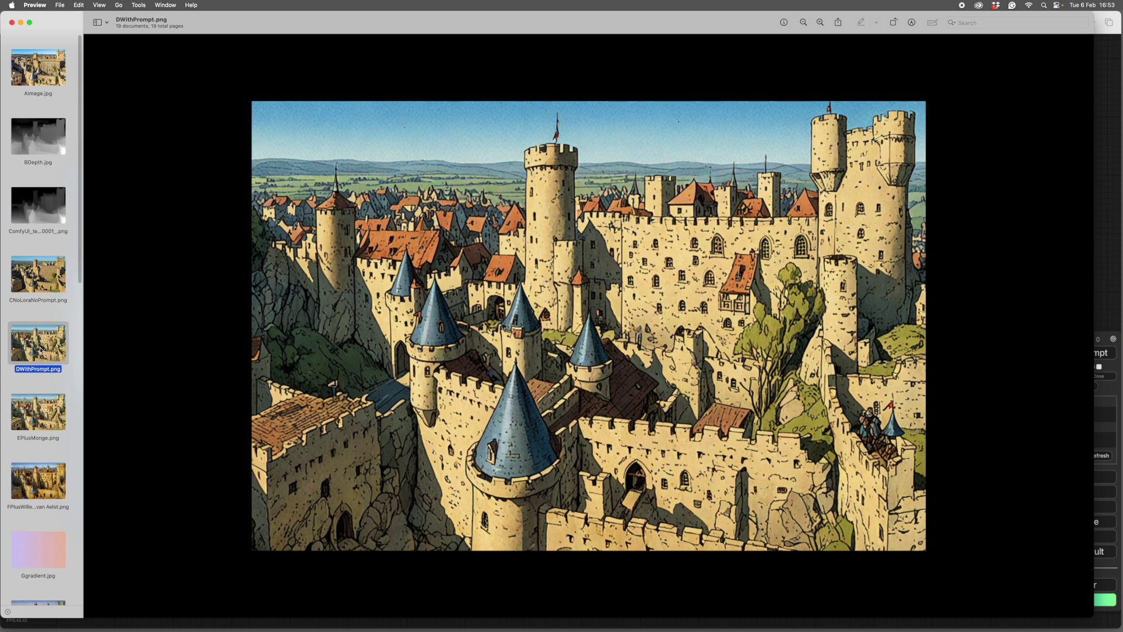
click(41, 284)
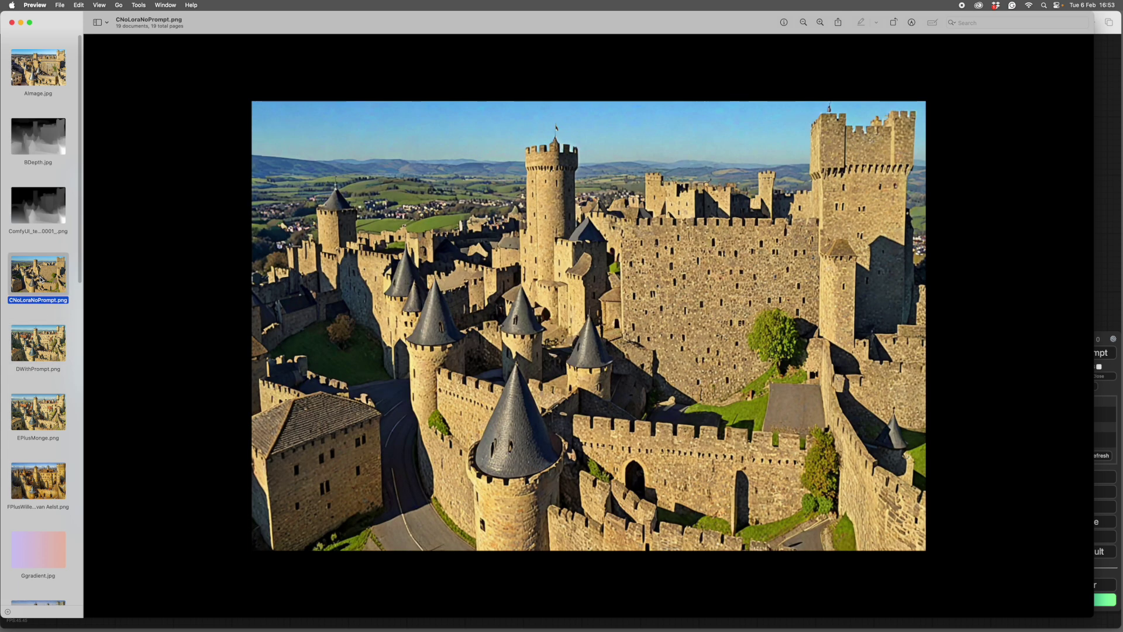
Compare DWithPrompt.png, EPlusMonge.png and FPlusWillem van Aelst.png, ending on EPlusMonge.png
click(39, 347)
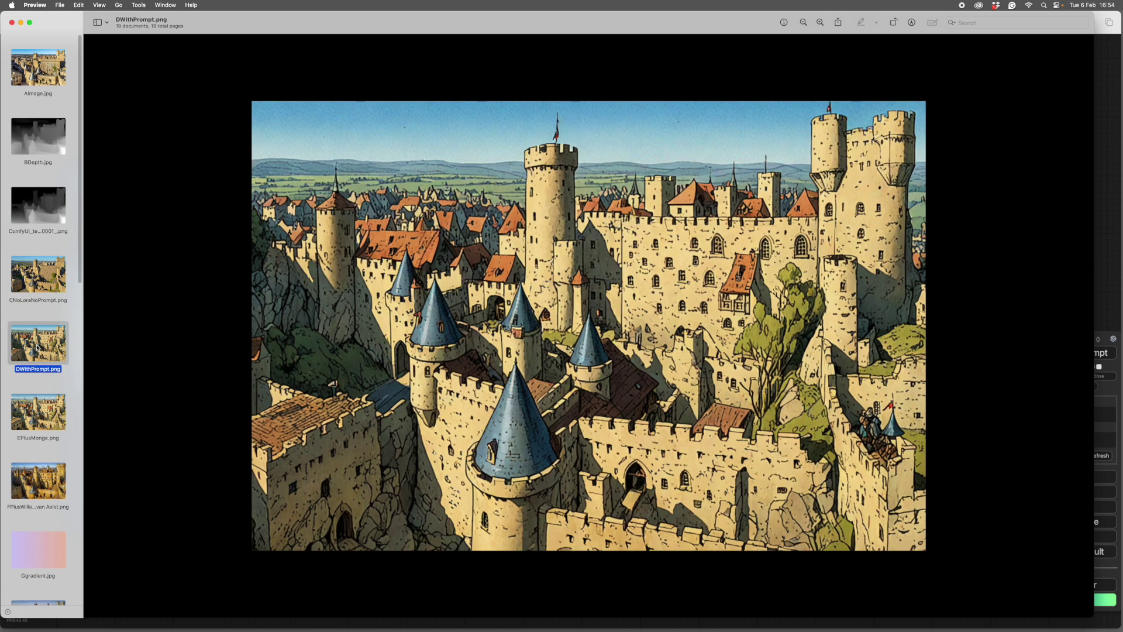
click(41, 411)
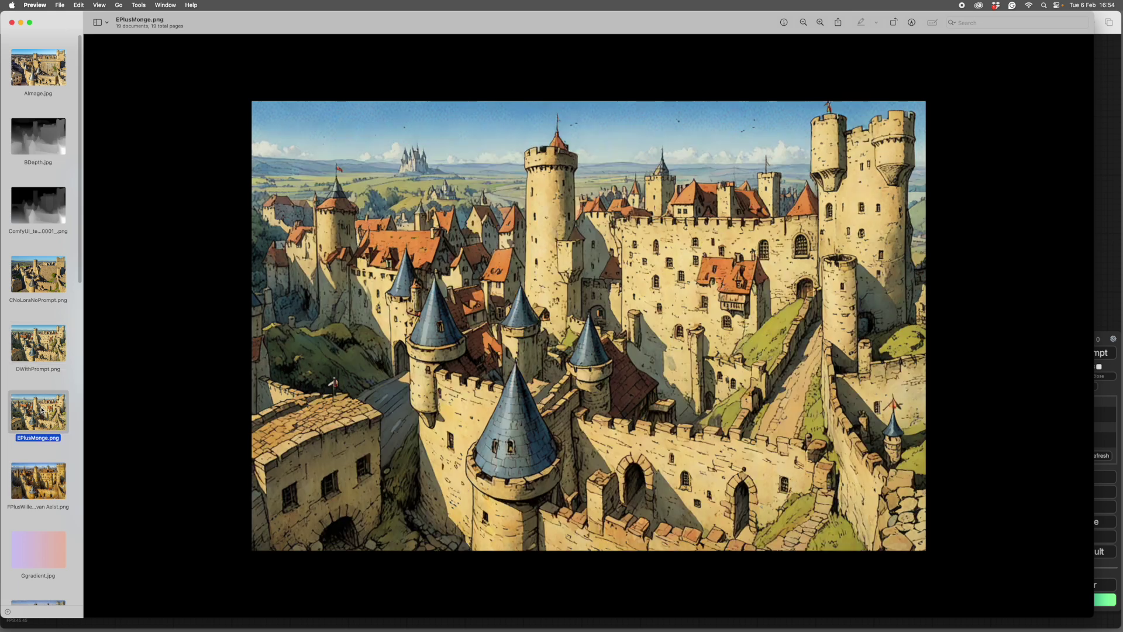
click(40, 489)
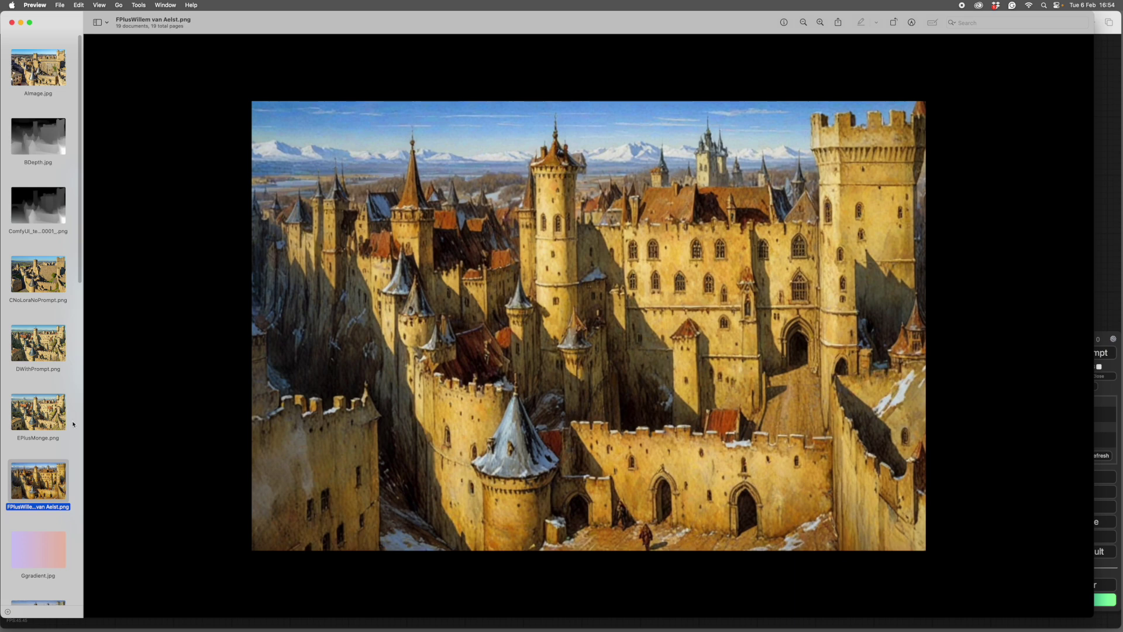
key(Up)
key(Down)
click(40, 415)
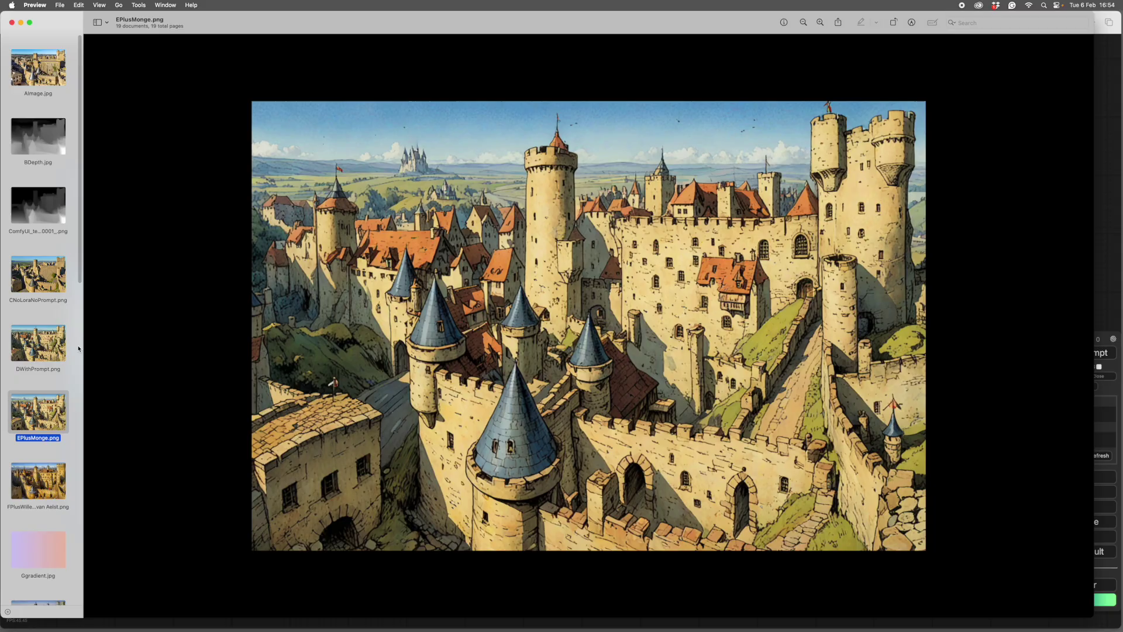
key(super+Tab)
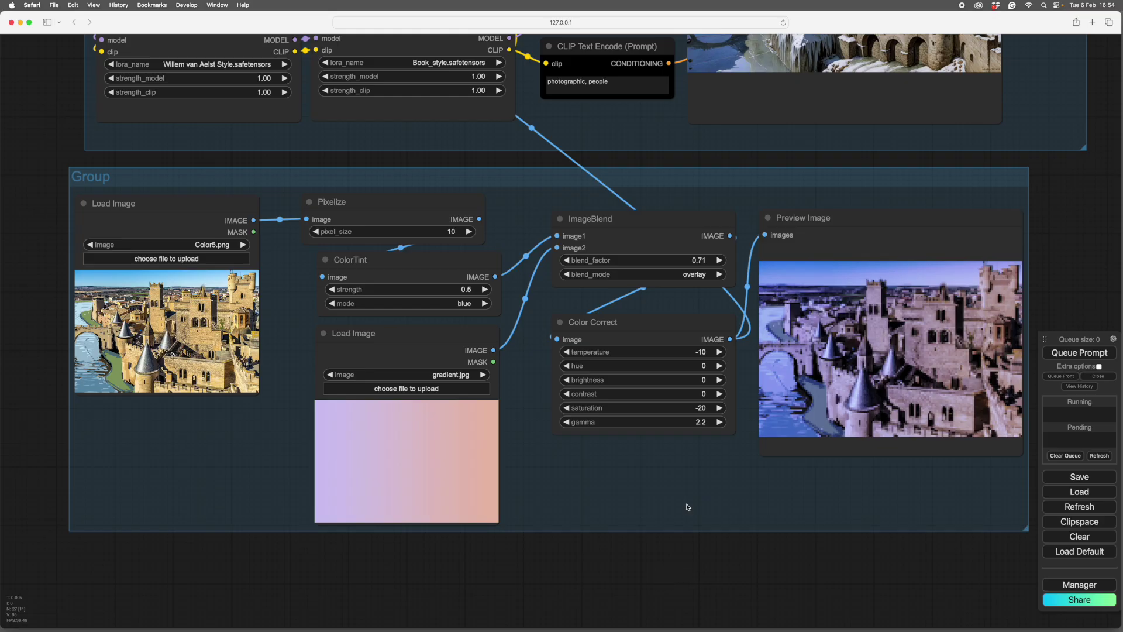
drag(394, 170, 371, 171)
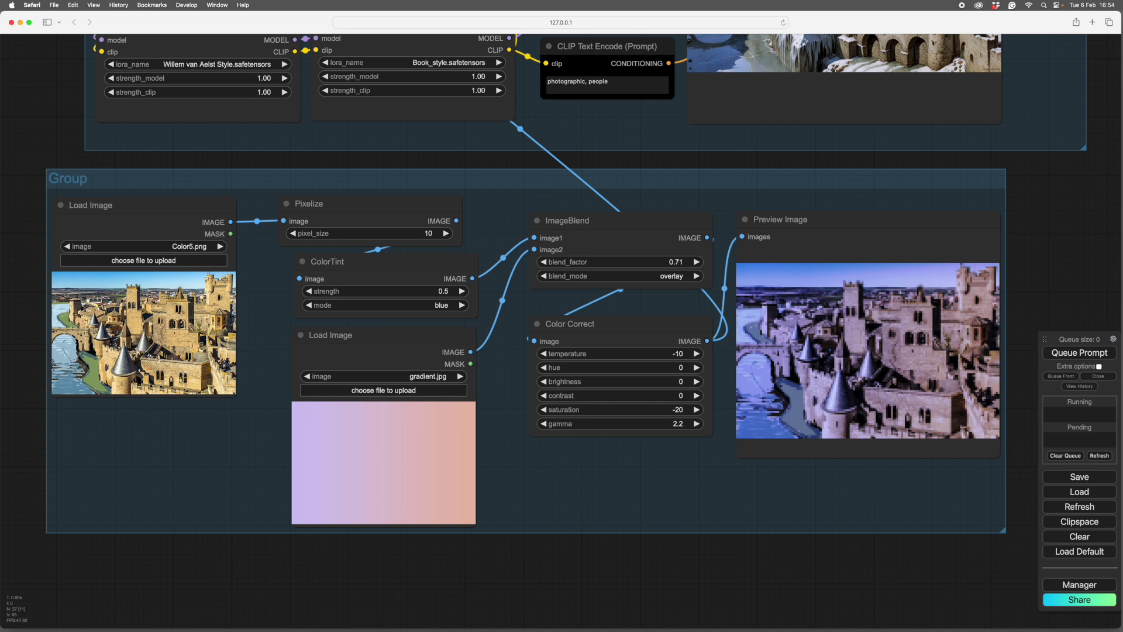
drag(355, 169, 354, 166)
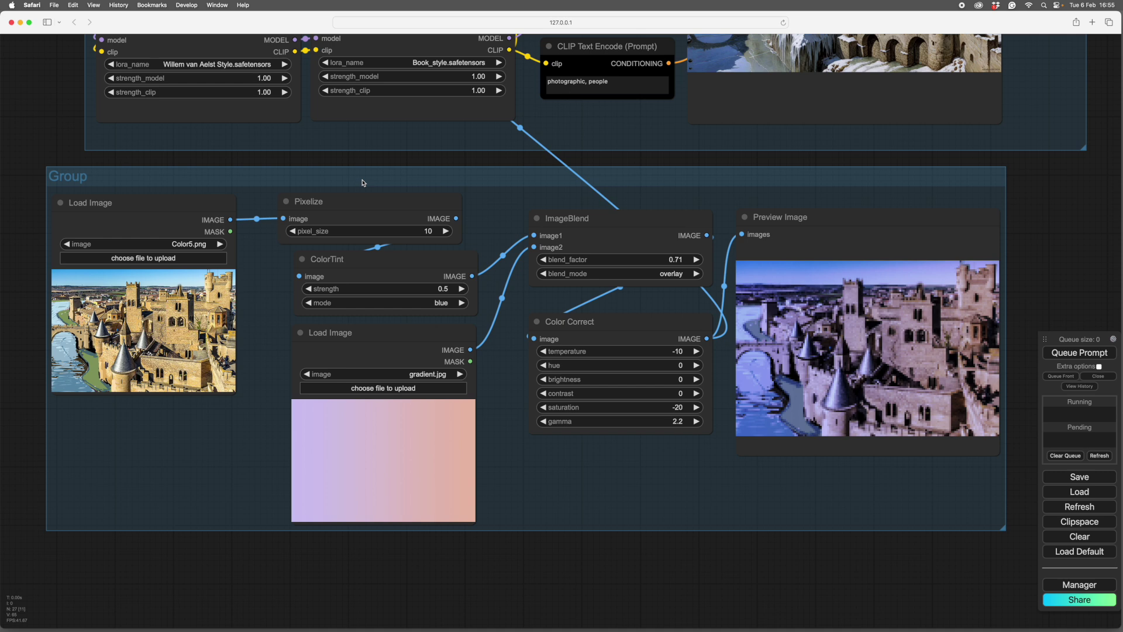
click(363, 183)
drag(419, 179, 428, 175)
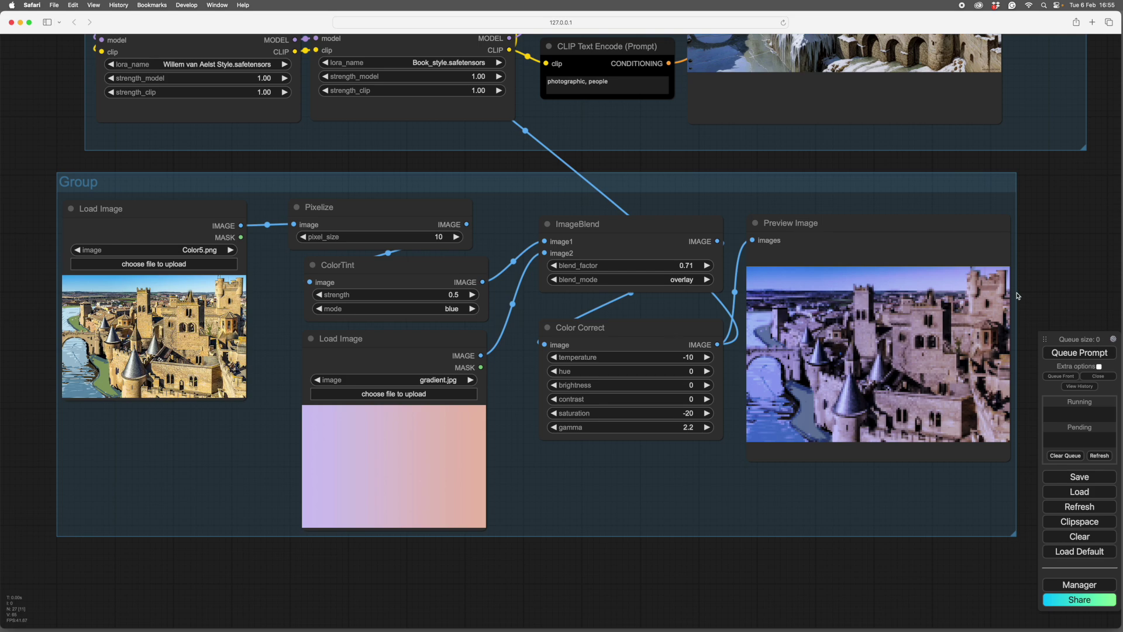
drag(1046, 283, 807, 323)
scroll(807, 323, up, 5)
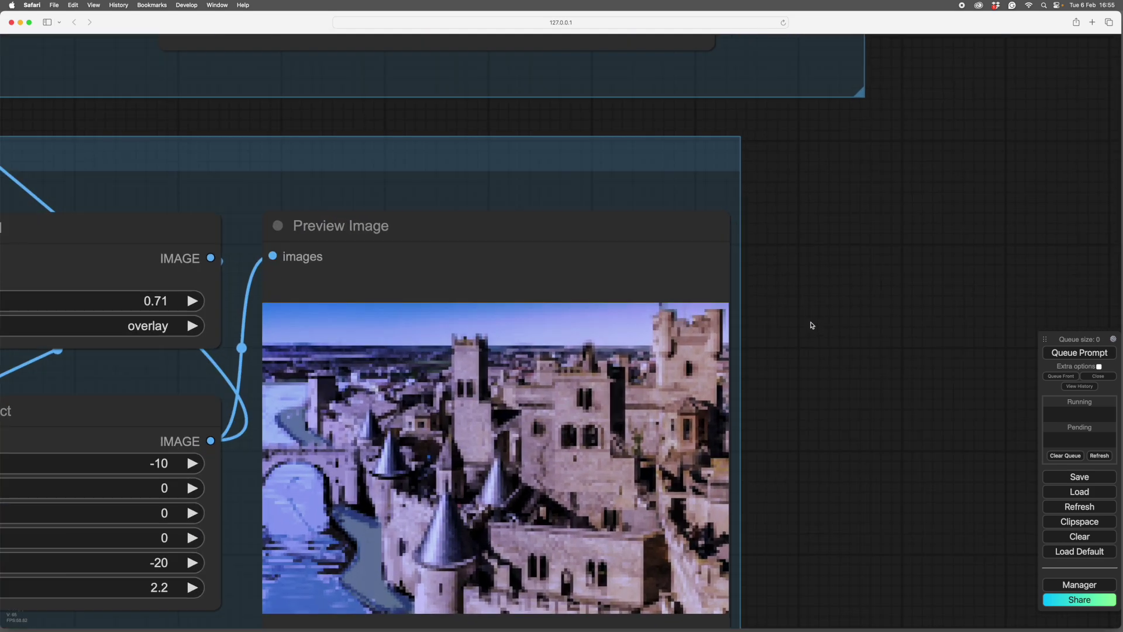
scroll(927, 360, down, 3)
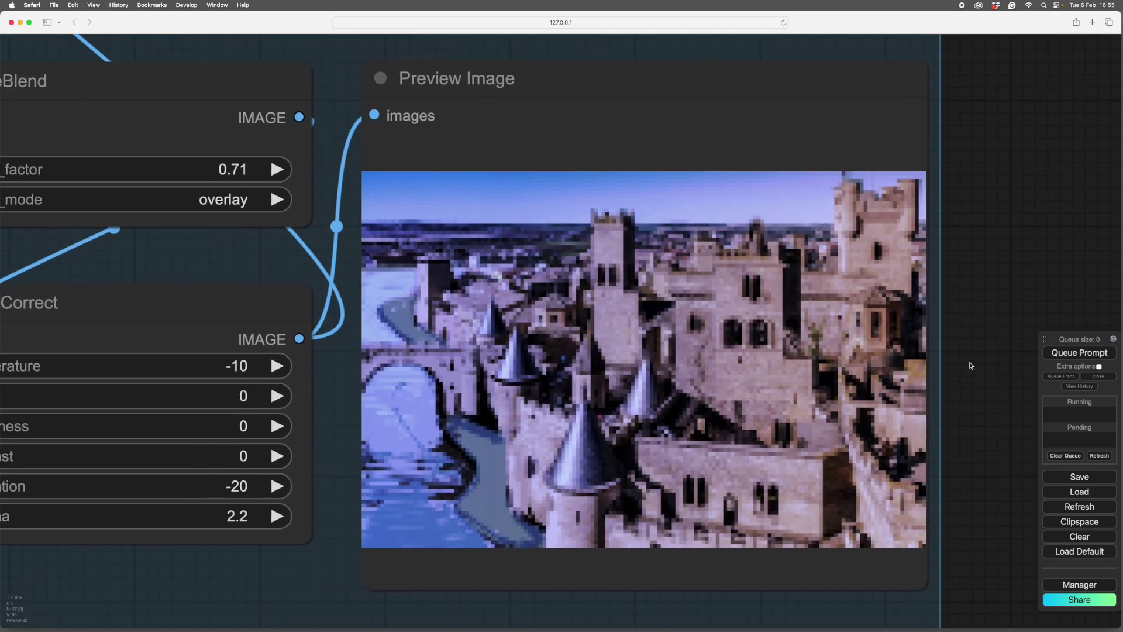
scroll(972, 366, down, 3)
scroll(972, 365, down, 7)
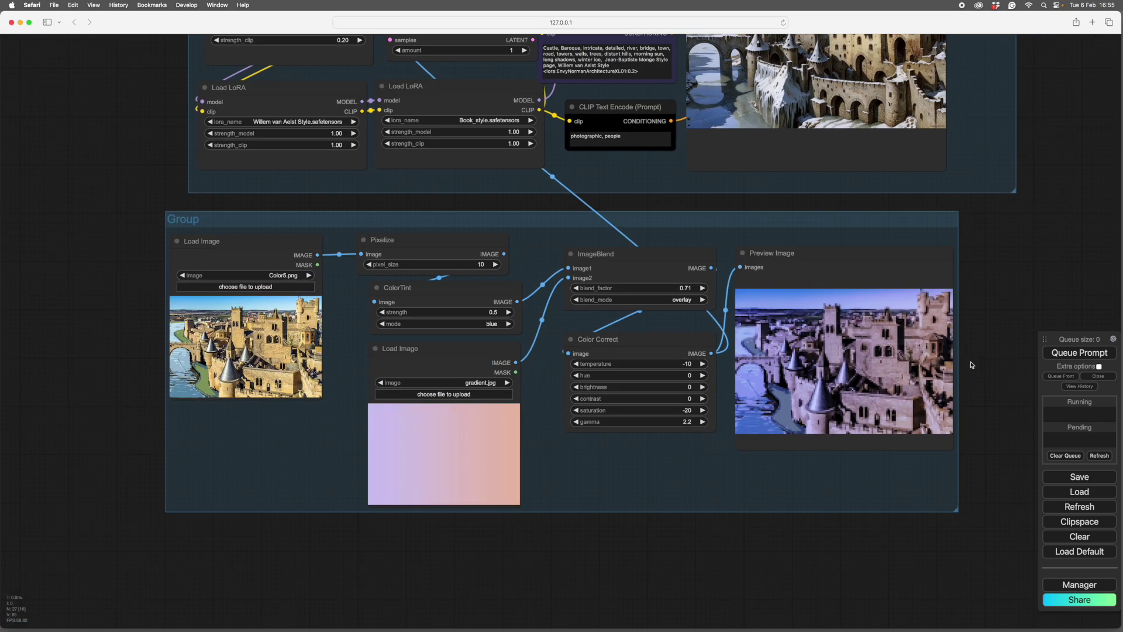
scroll(435, 565, up, 7)
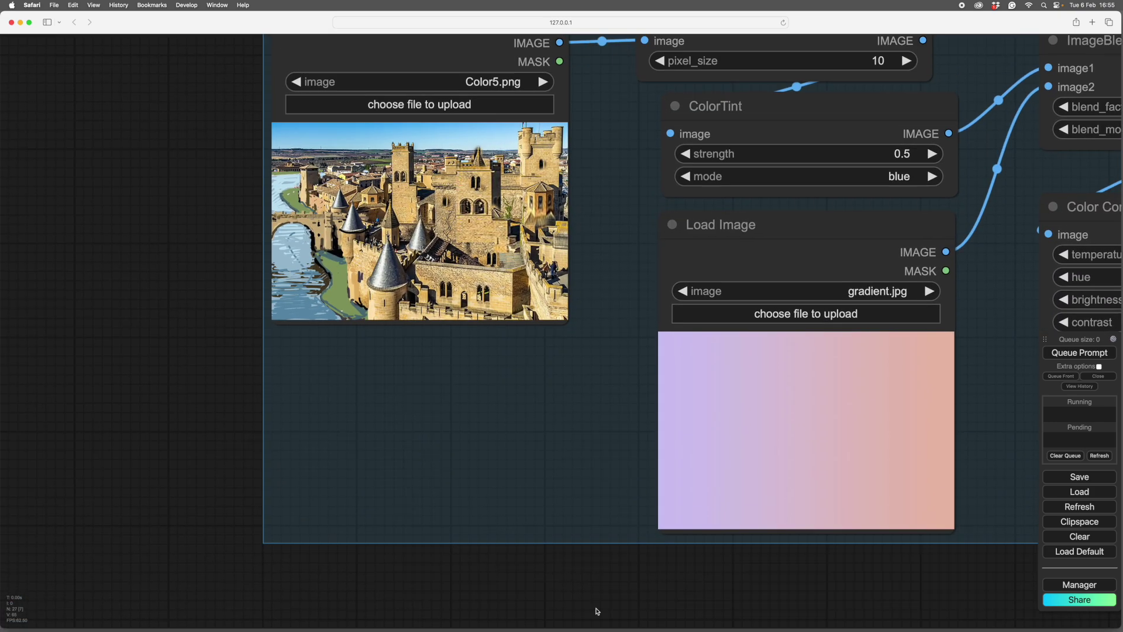
scroll(195, 258, down, 6)
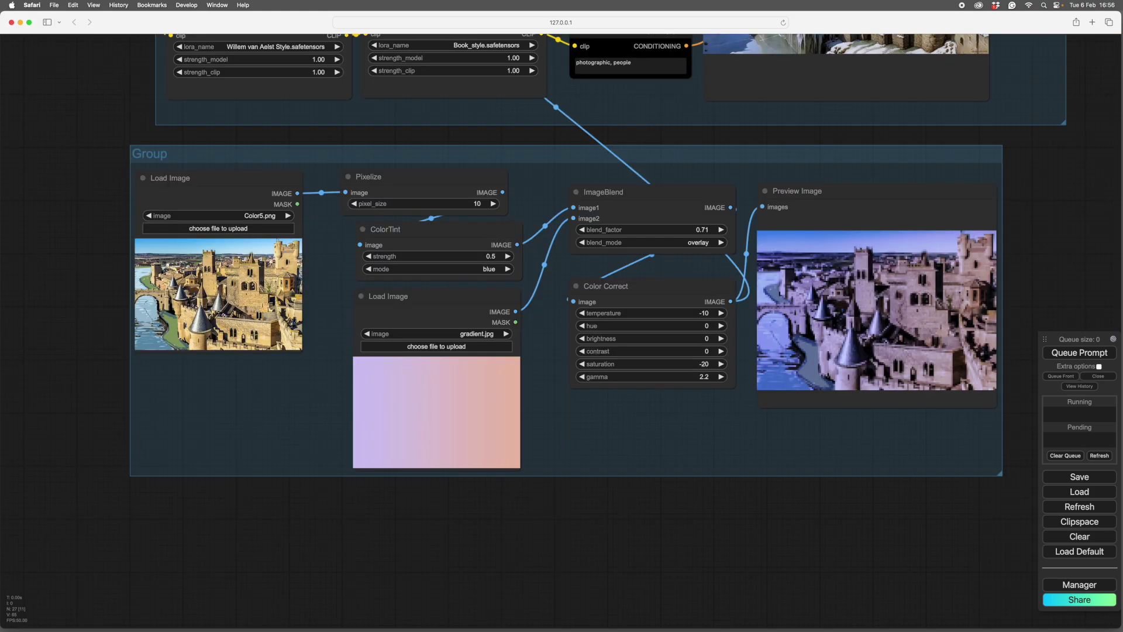
key(super+Tab)
key(ctrl+Left)
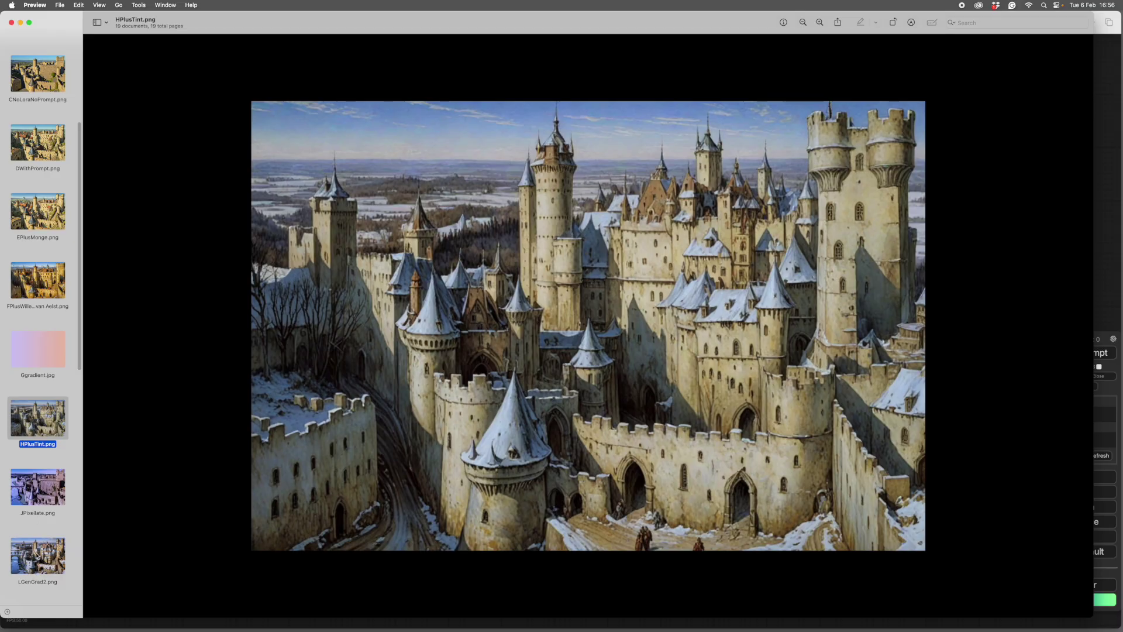
Compare HPlusTint, JPixellate and FPlusWillem van Aelst against the snowy LGenGrad2.png castle
key(Down)
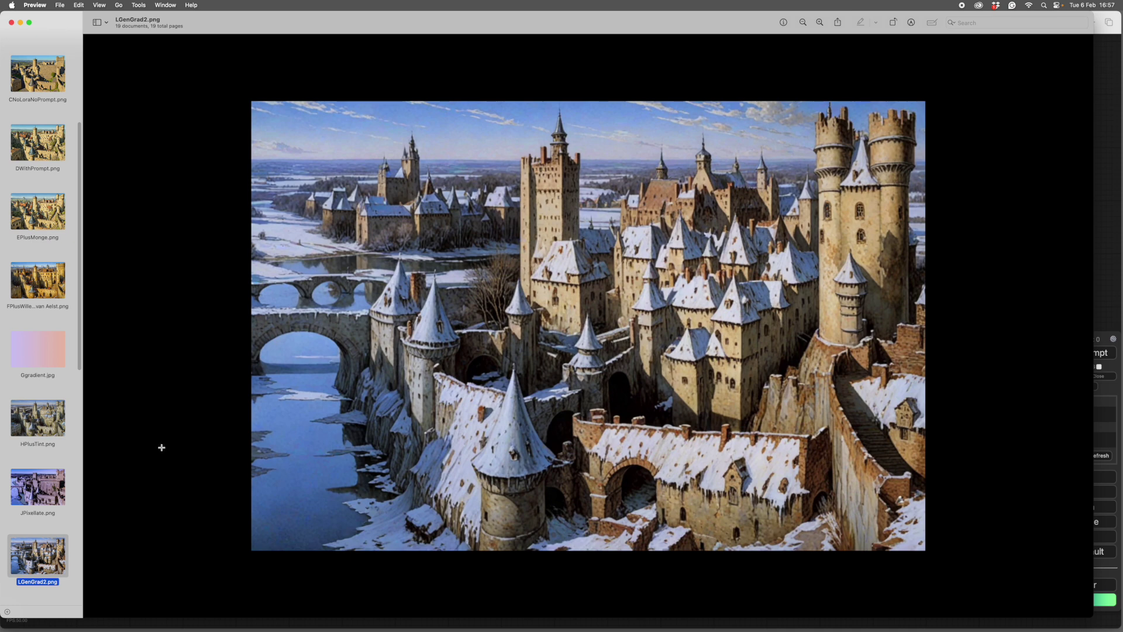
click(45, 426)
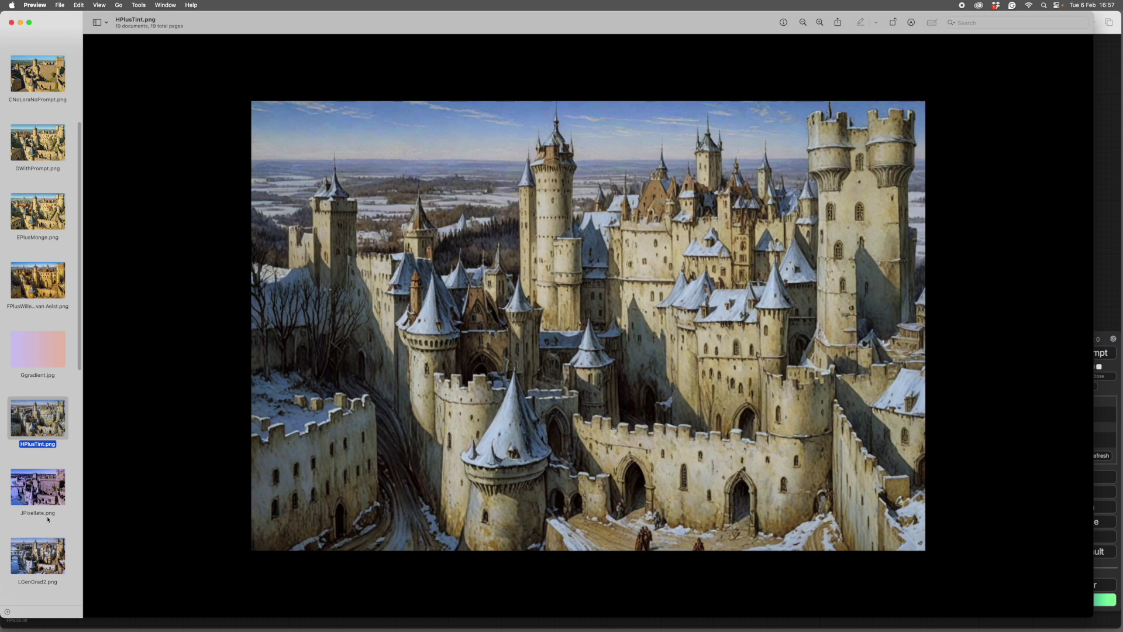
click(37, 568)
click(52, 425)
click(45, 487)
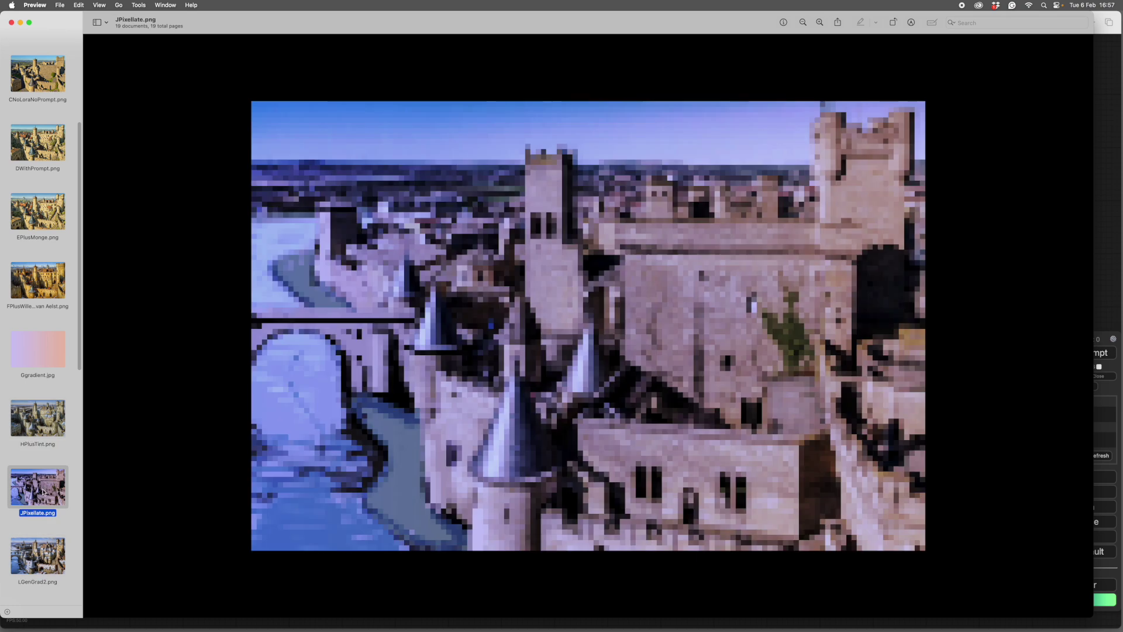
click(38, 555)
scroll(38, 409, down, 5)
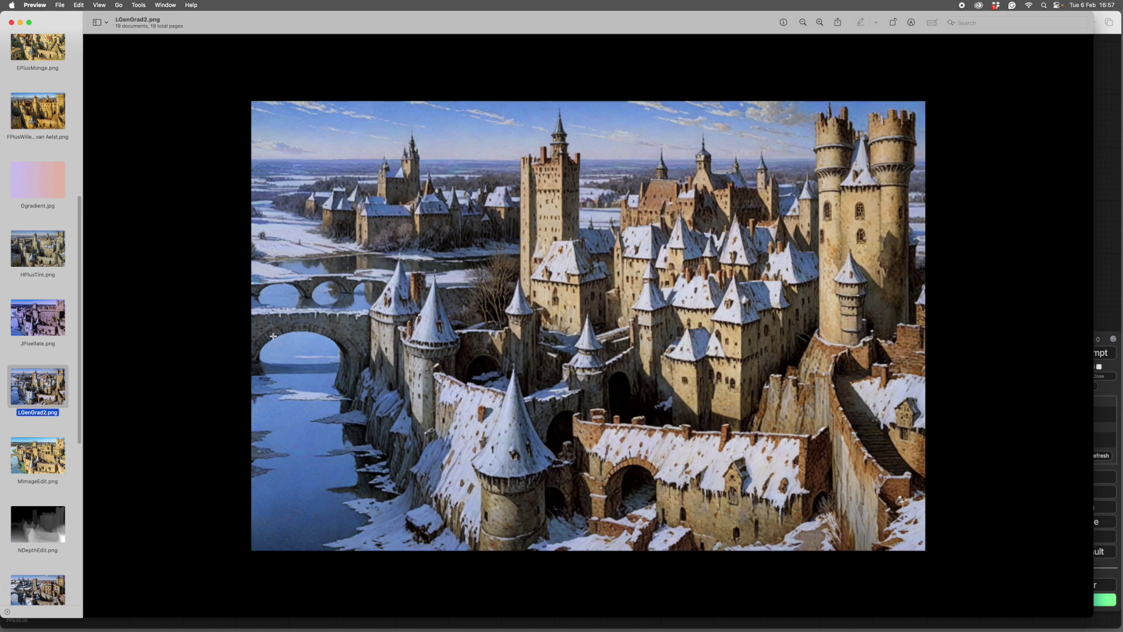
click(45, 109)
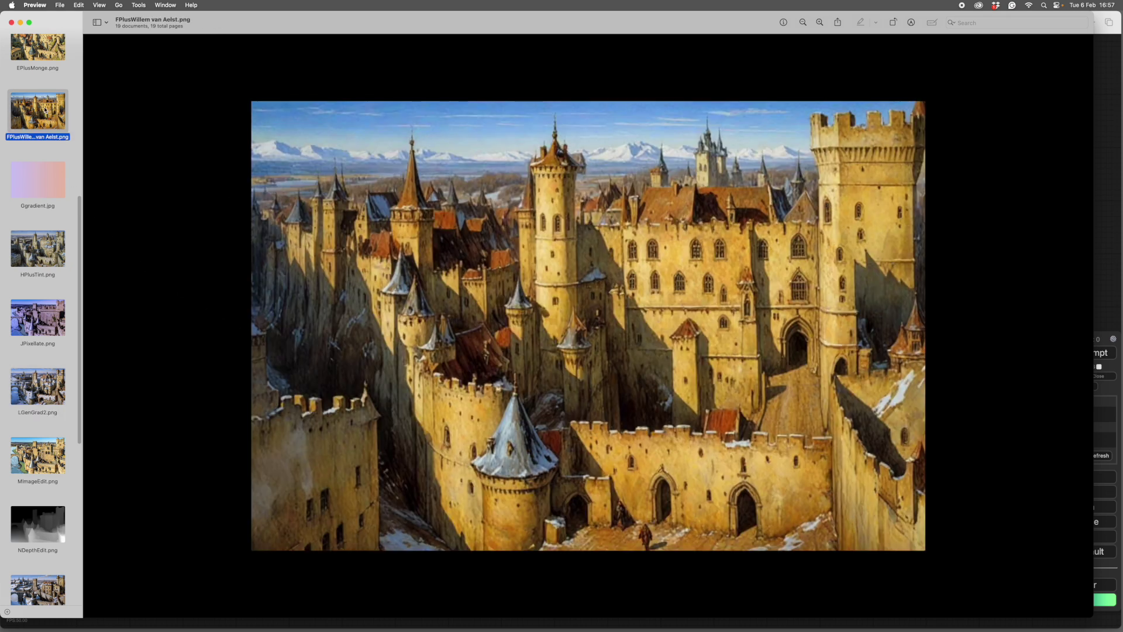
click(39, 398)
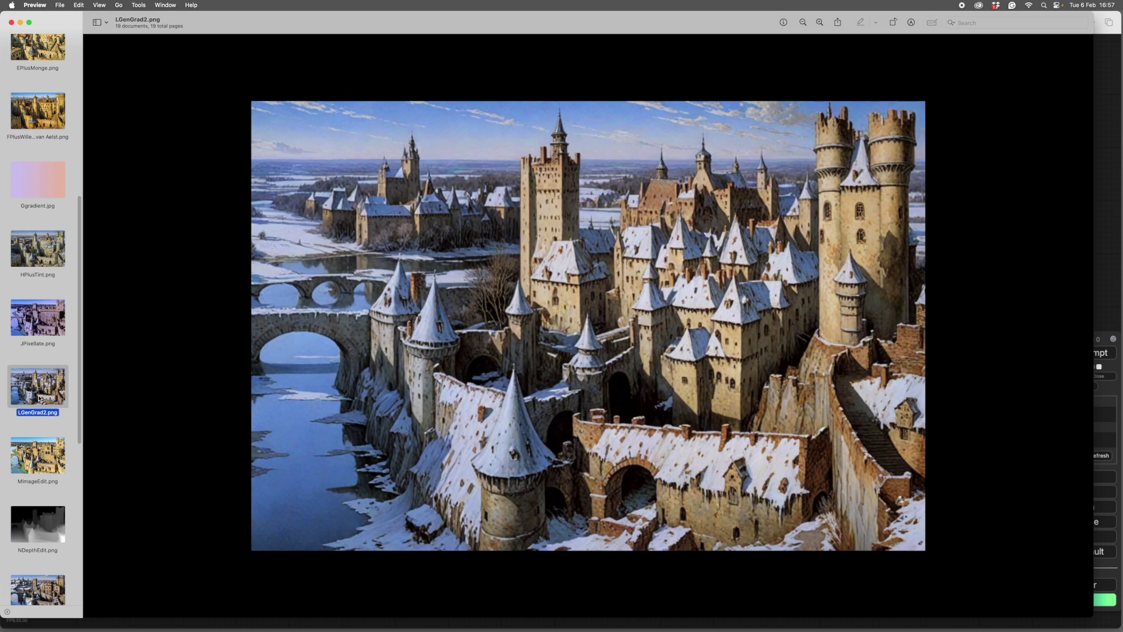
Alternate between MImageEdit.png and the NDepthEdit.png depth map, then step to OPlusLora.png
click(35, 467)
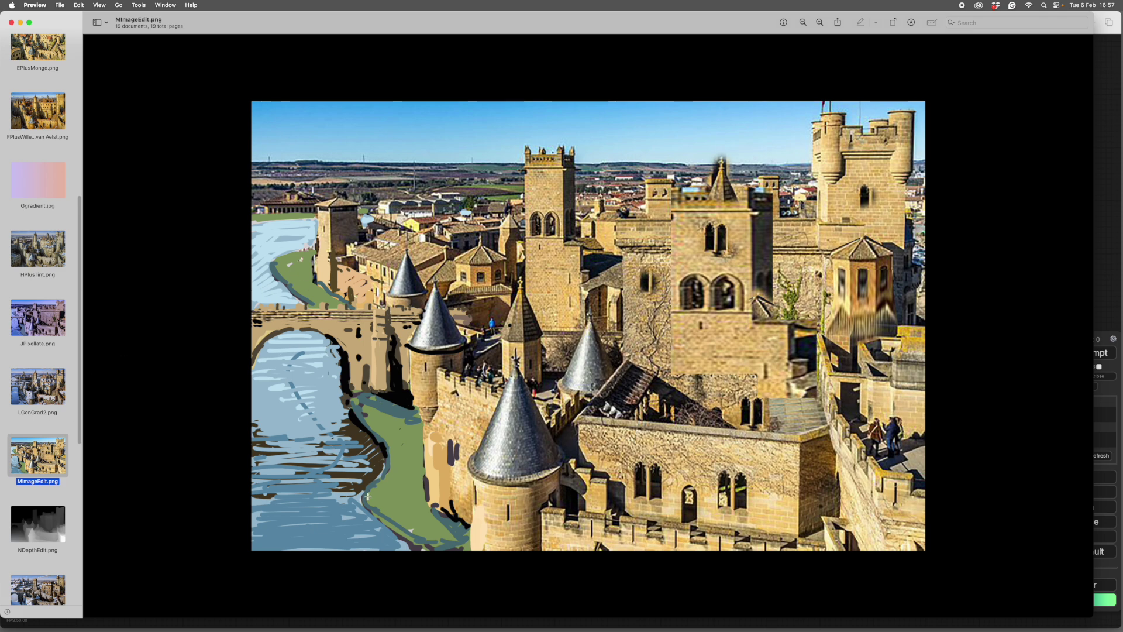
click(45, 527)
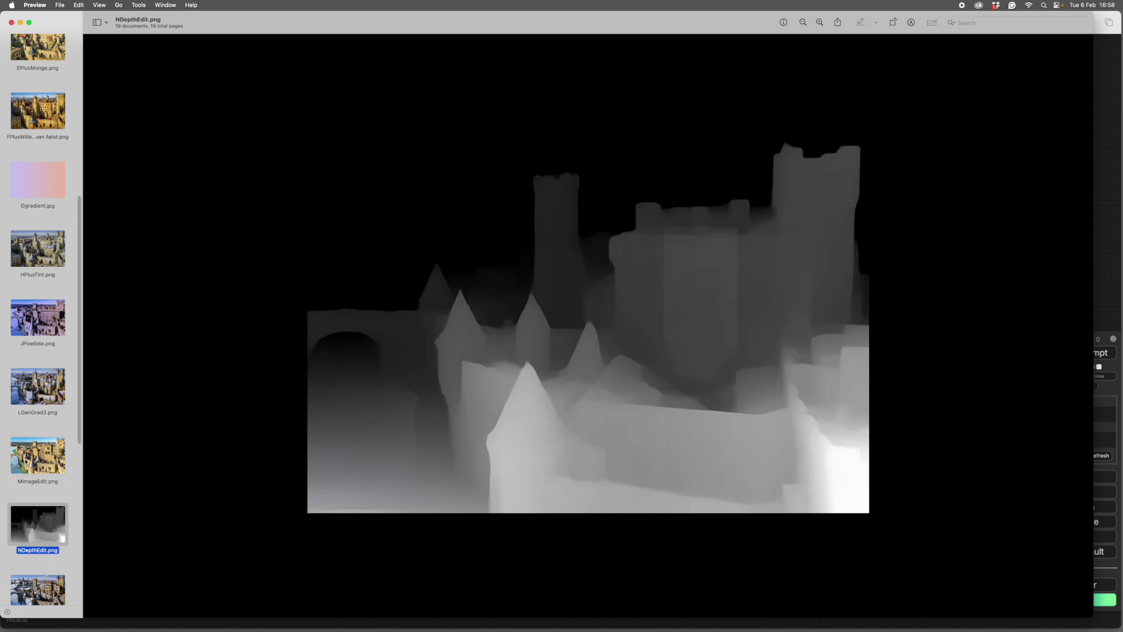
click(26, 461)
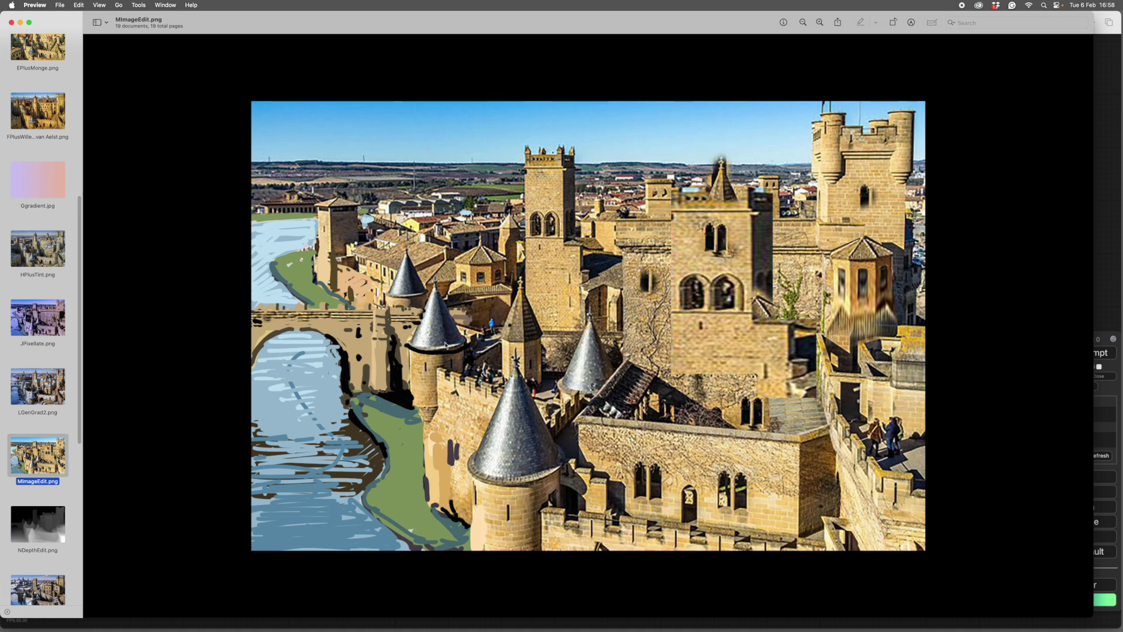
click(26, 534)
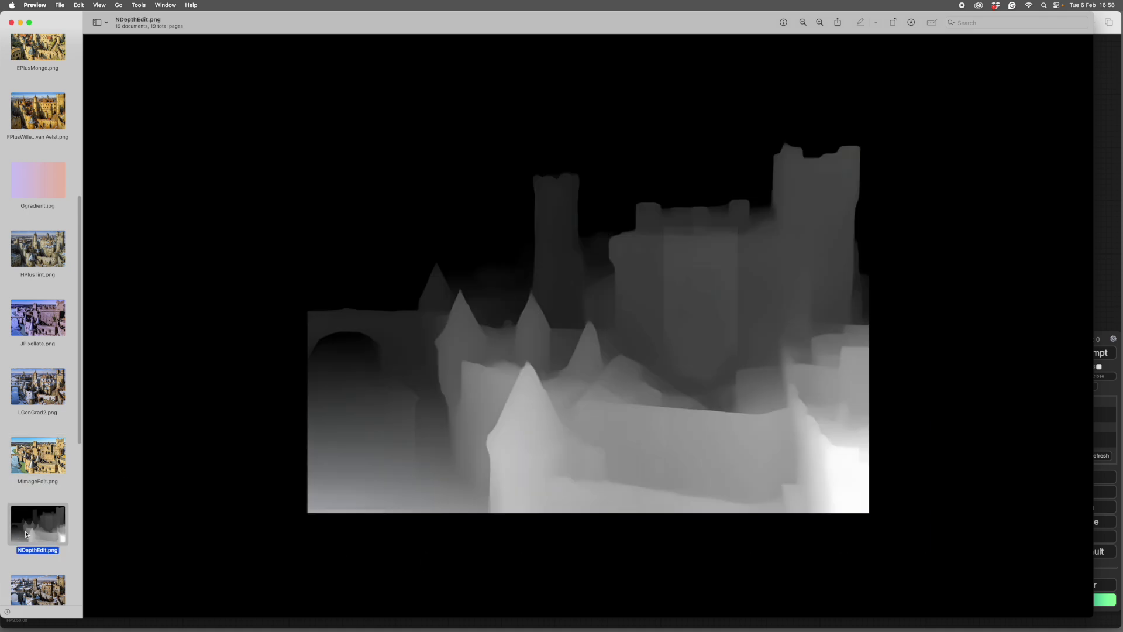
key(Down)
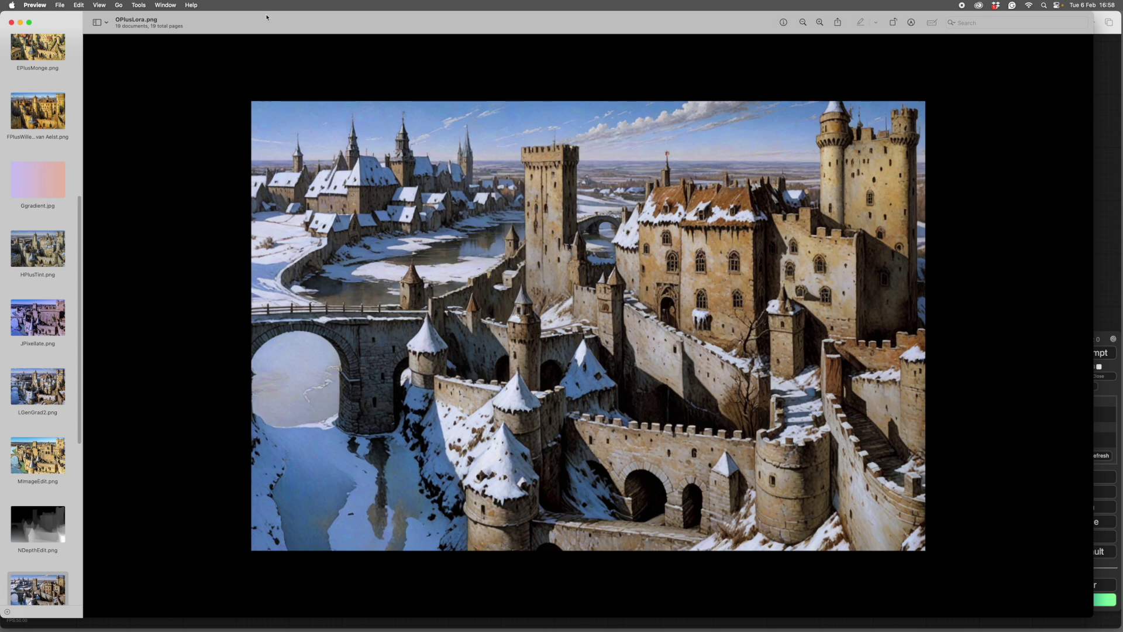
Switch desktop spaces back to the ComfyUI node graph
key(ctrl+Left)
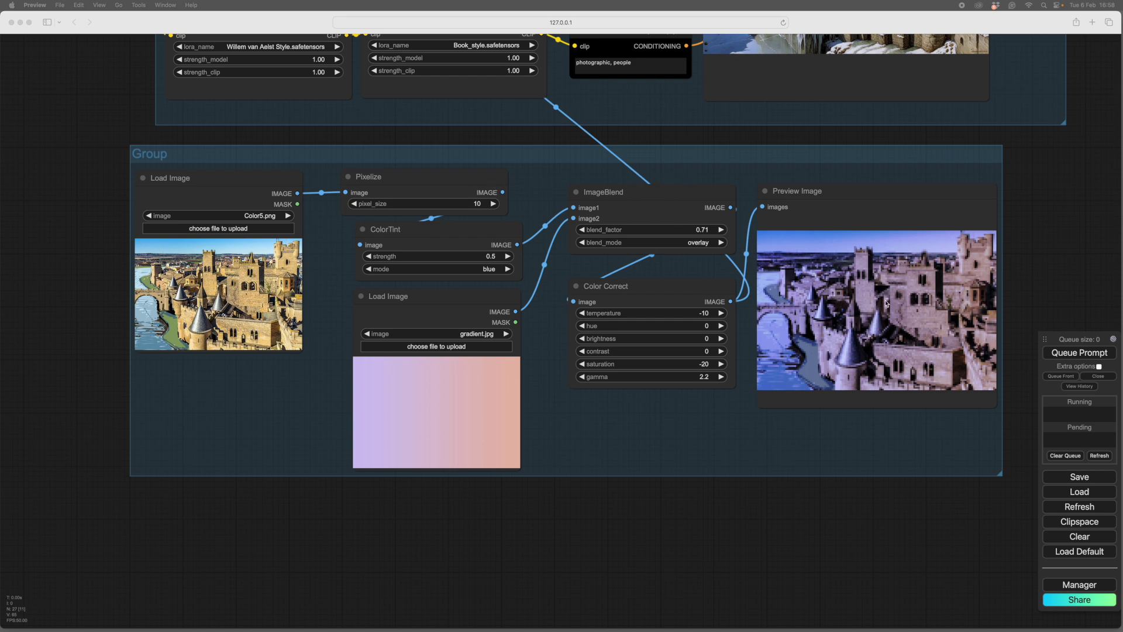
Slightly reposition the gradient Load Image node, the Color Correct node and the castle Group
click(427, 298)
click(427, 299)
drag(426, 299, 421, 295)
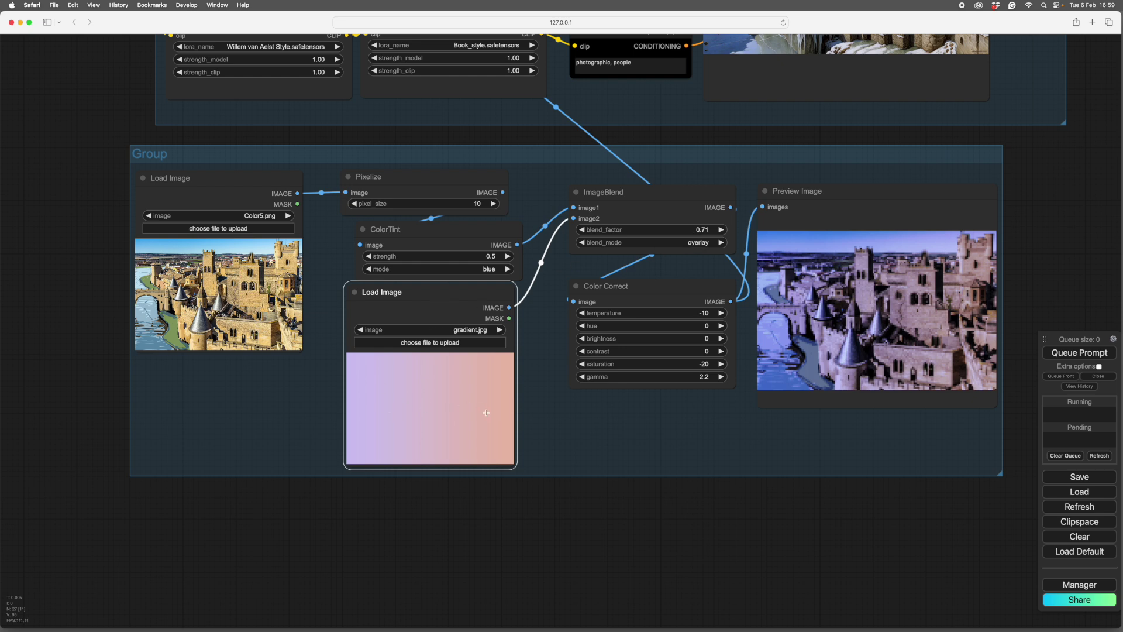
drag(665, 289, 656, 289)
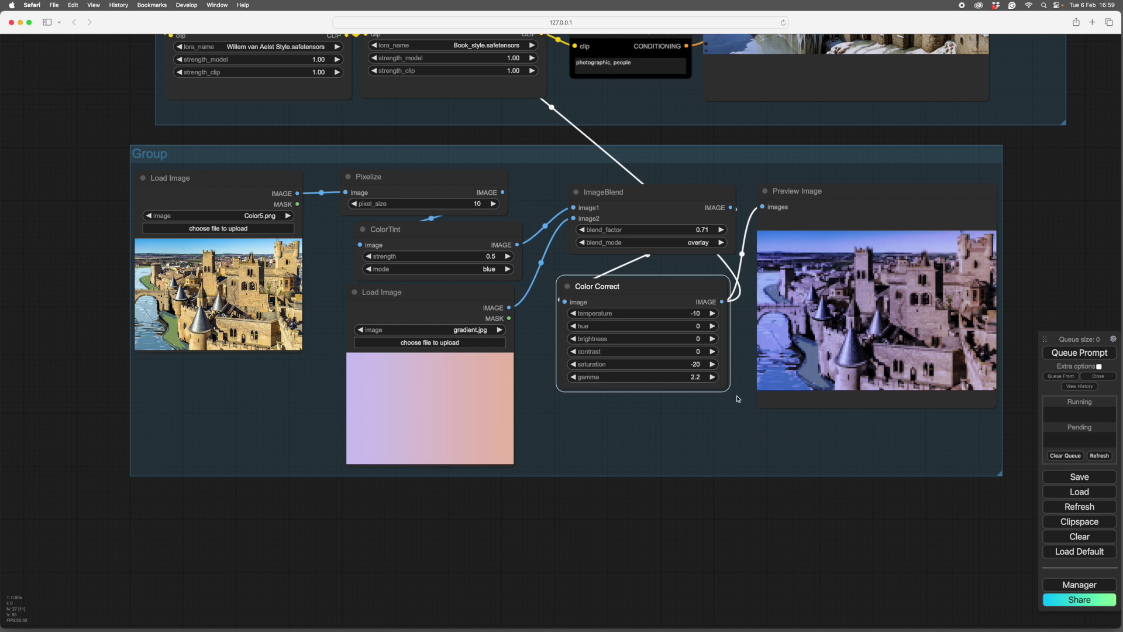
drag(678, 151, 673, 164)
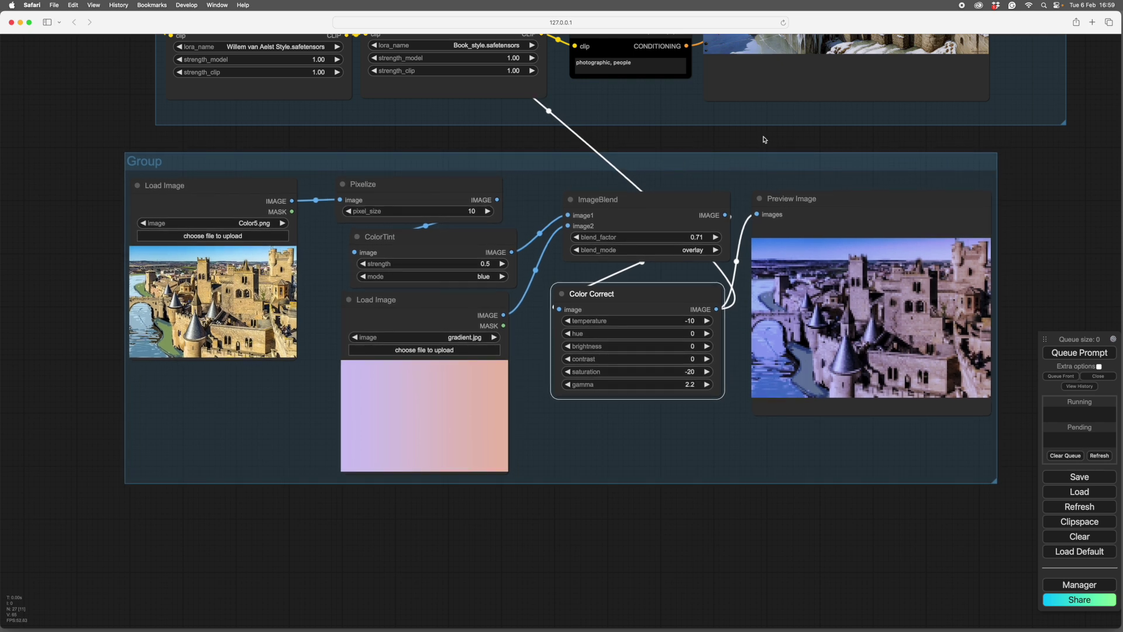
click(714, 164)
click(685, 163)
Pan the canvas to bring the castle processing group into view
scroll(1034, 254, up, 3)
scroll(1039, 248, down, 5)
drag(1040, 245, 922, 373)
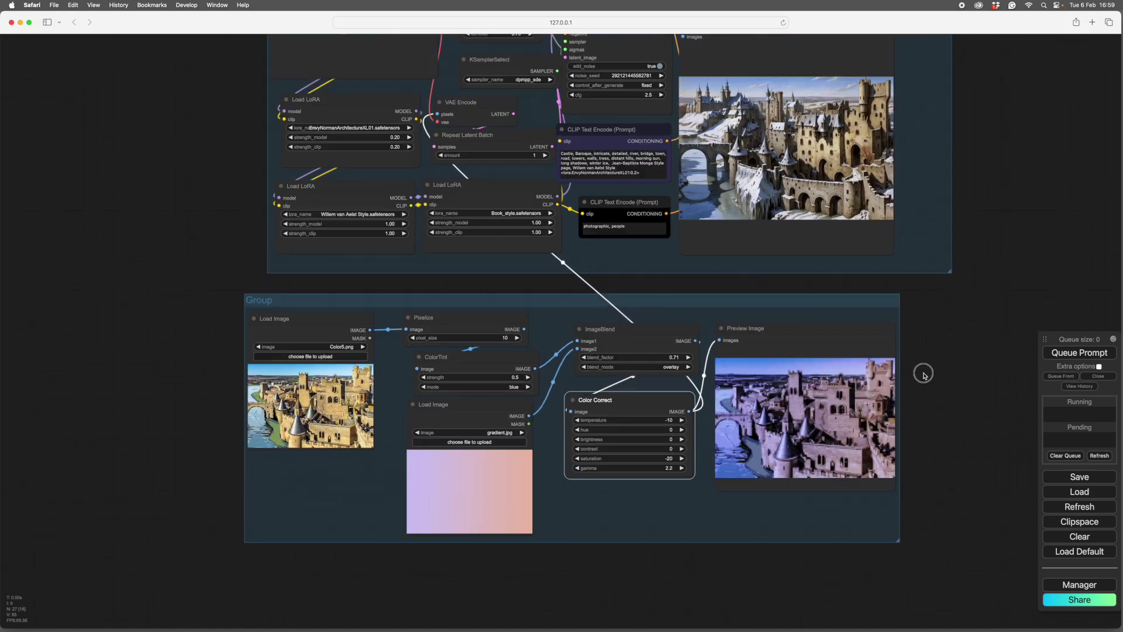
scroll(923, 402, down, 4)
right_click(848, 127)
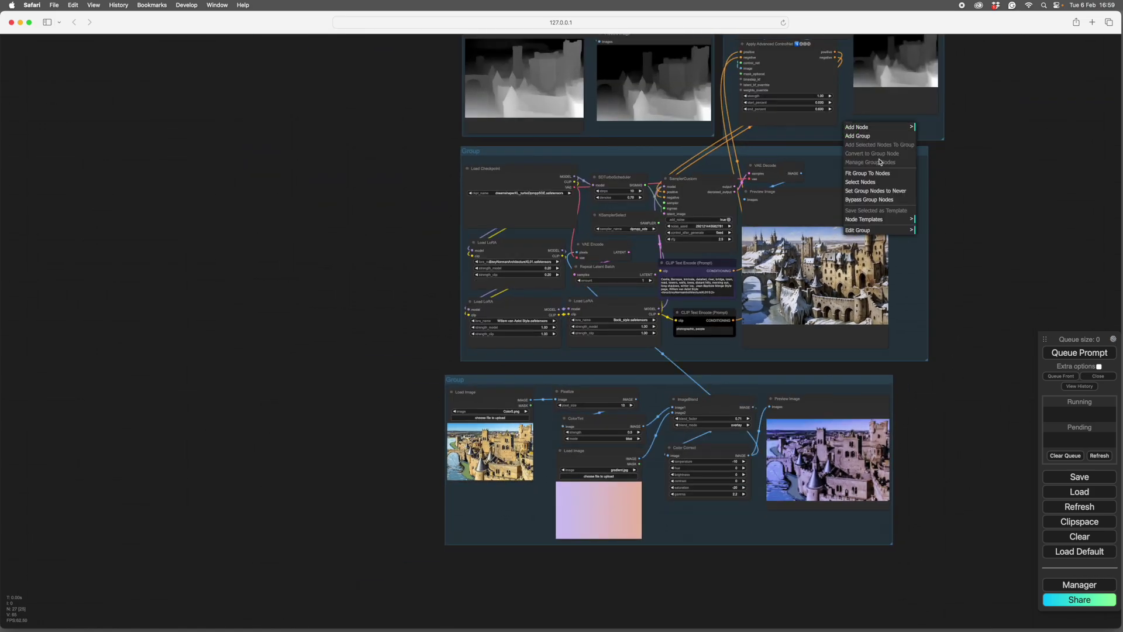
scroll(923, 454, up, 6)
drag(924, 454, 983, 335)
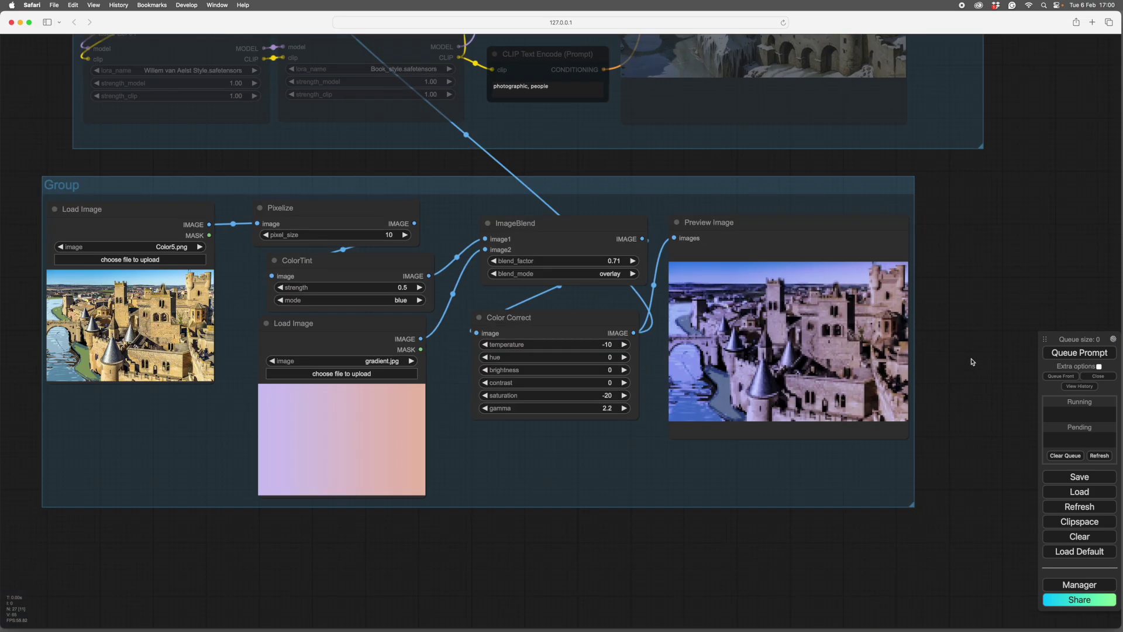
drag(629, 532, 729, 513)
scroll(690, 525, up, 1)
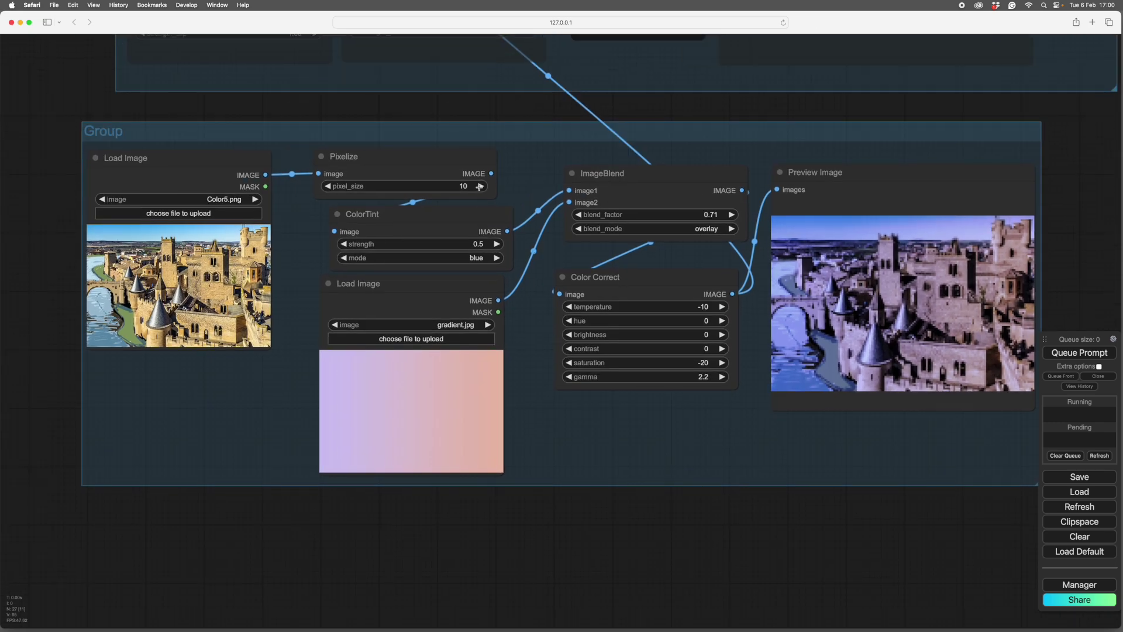
Try Pixelize sizes 18 and 23 and Color Correct temperature 55, re-running each time
drag(477, 186, 524, 186)
click(1076, 353)
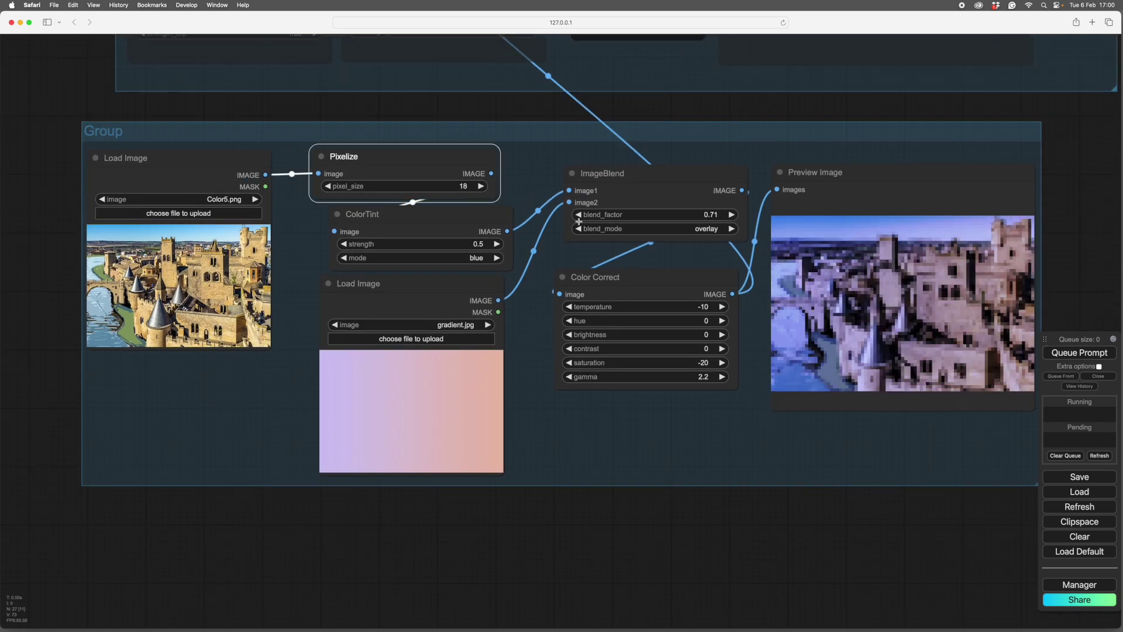
drag(450, 186, 477, 186)
click(1079, 353)
drag(650, 306, 682, 304)
click(1079, 353)
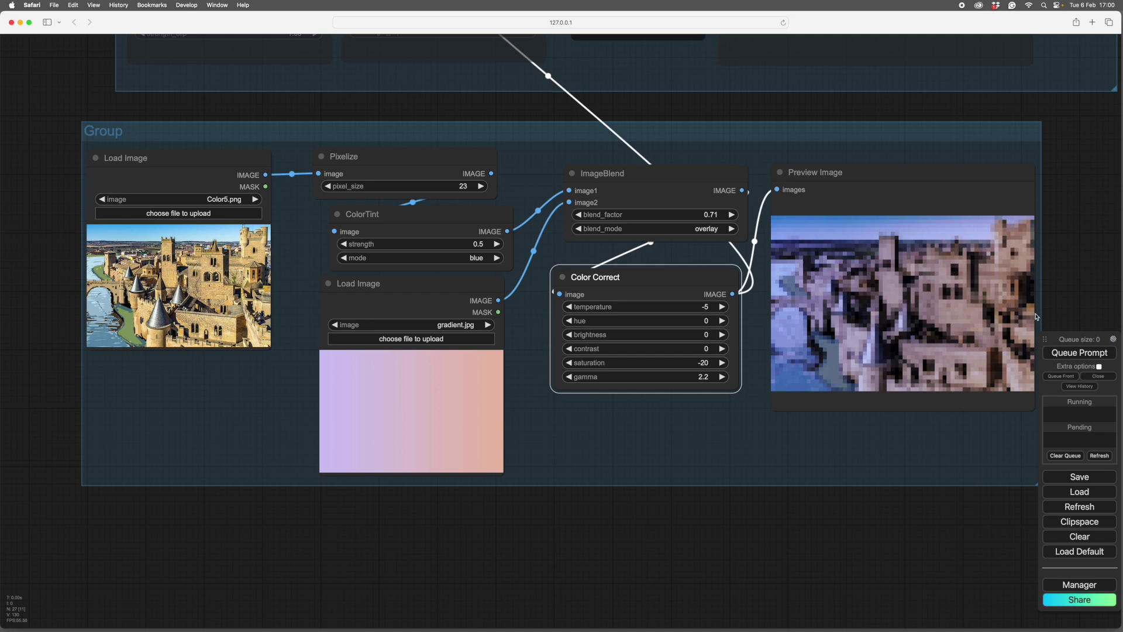
Lower the Pixelize pixel size to 12
drag(870, 131, 877, 130)
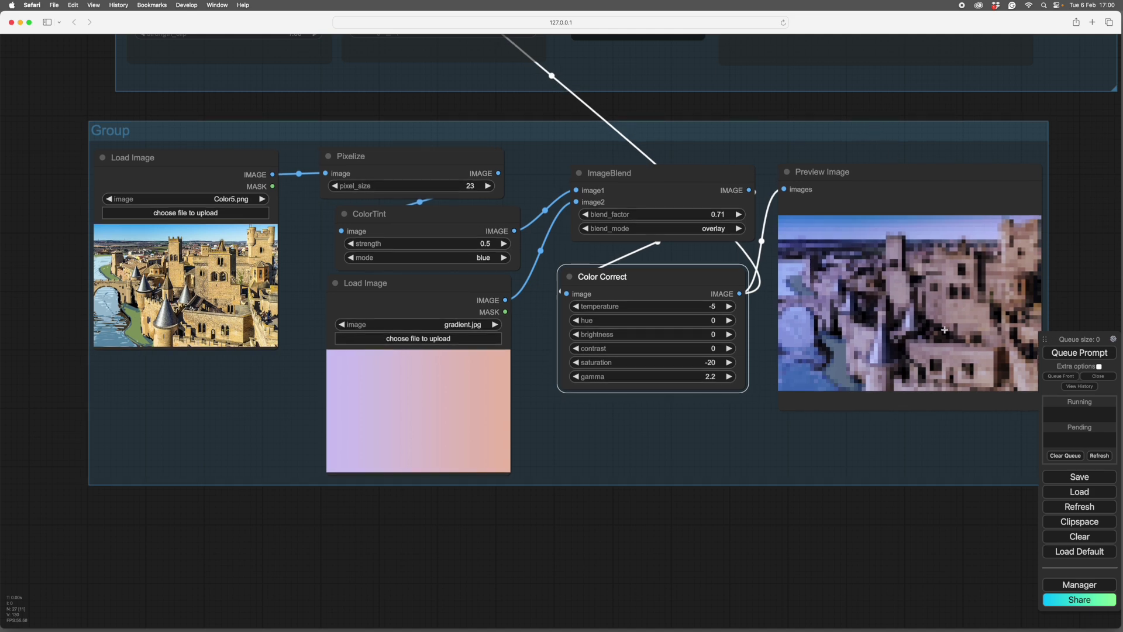
click(471, 186)
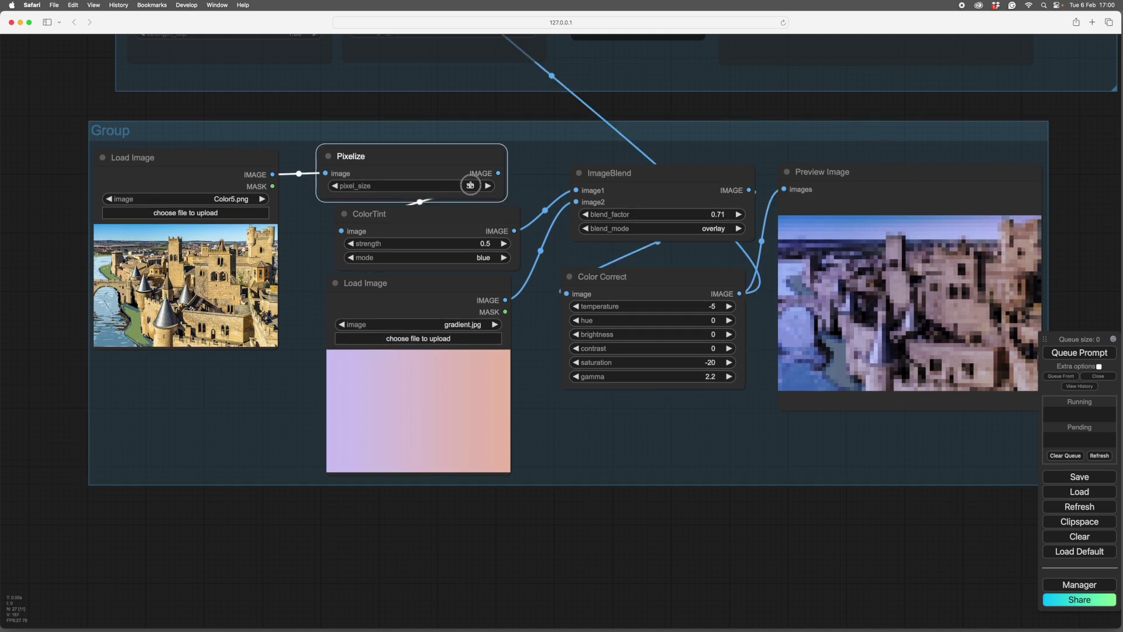
drag(471, 186, 472, 186)
click(335, 186)
triple_click(335, 186)
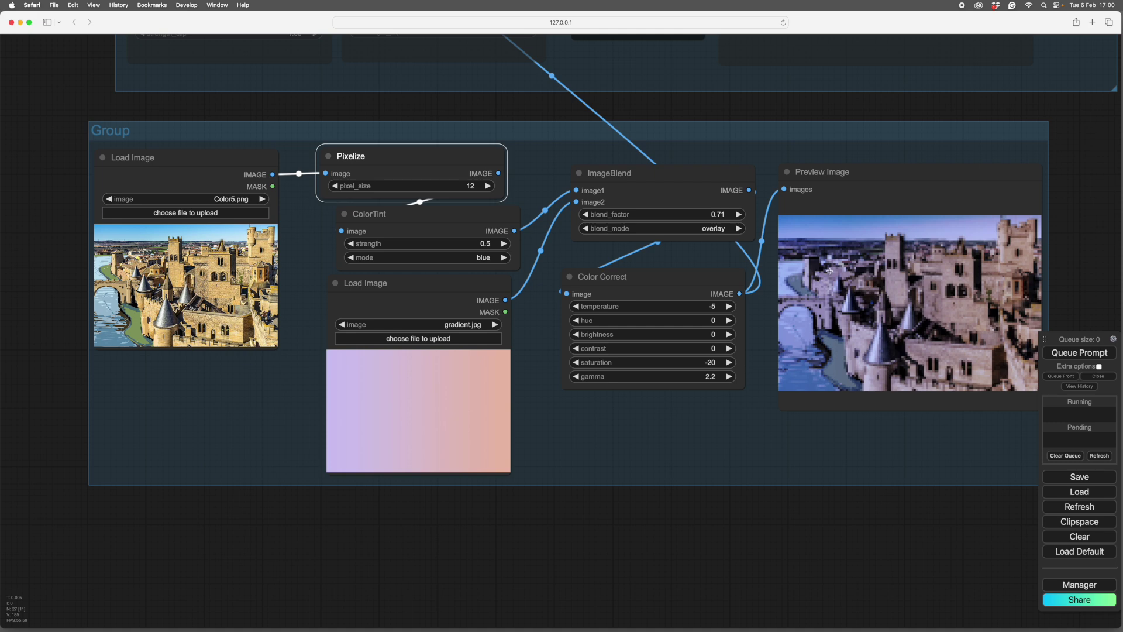
drag(1090, 189, 1088, 199)
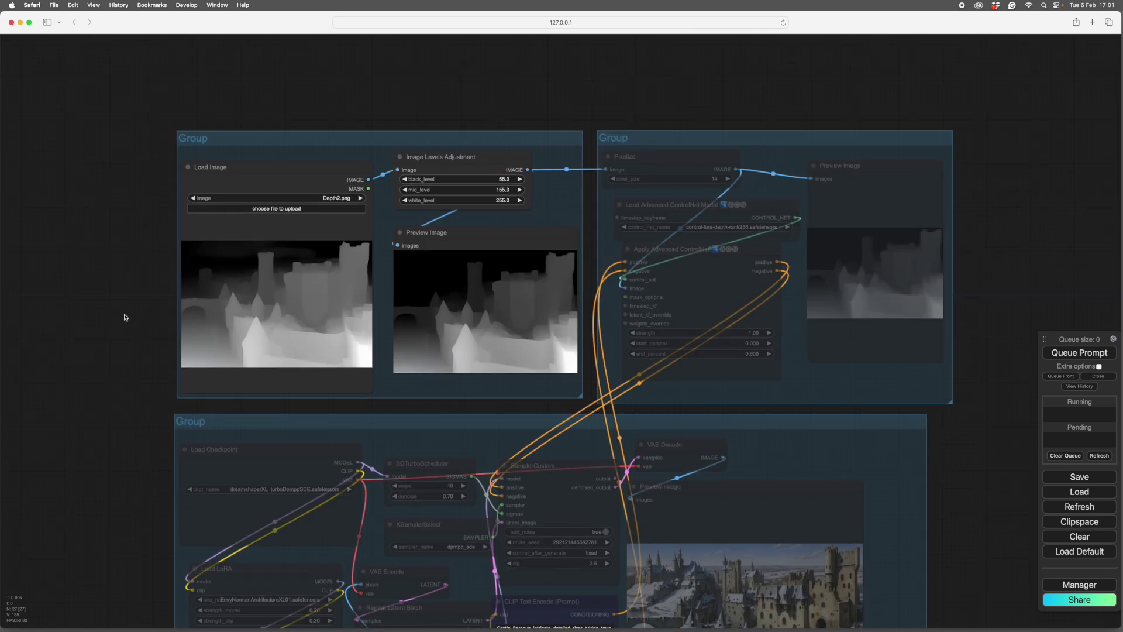
Pan to the depth-map group, nudge the Depth2.png Load Image node, and deselect it
drag(125, 314, 246, 316)
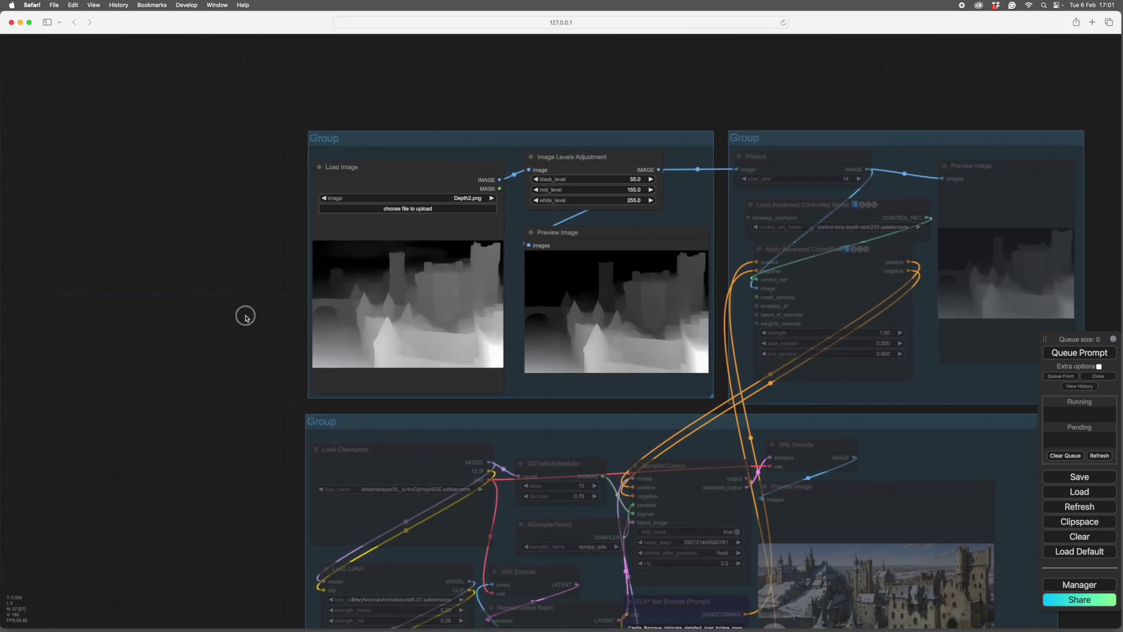
scroll(220, 328, up, 4)
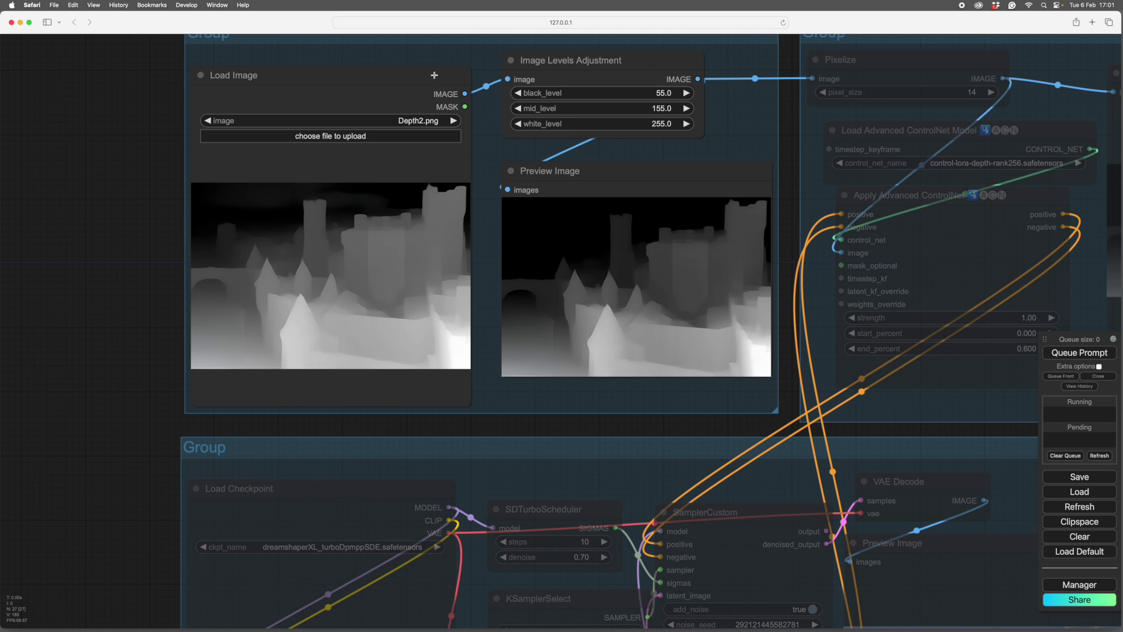
drag(434, 75, 437, 73)
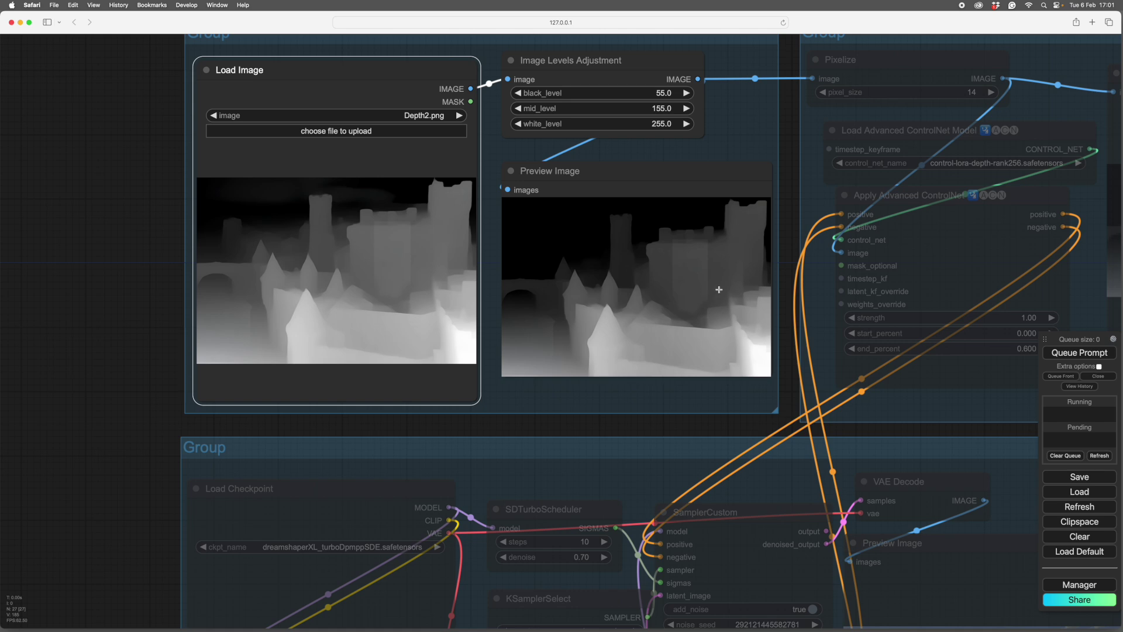
drag(714, 288, 877, 292)
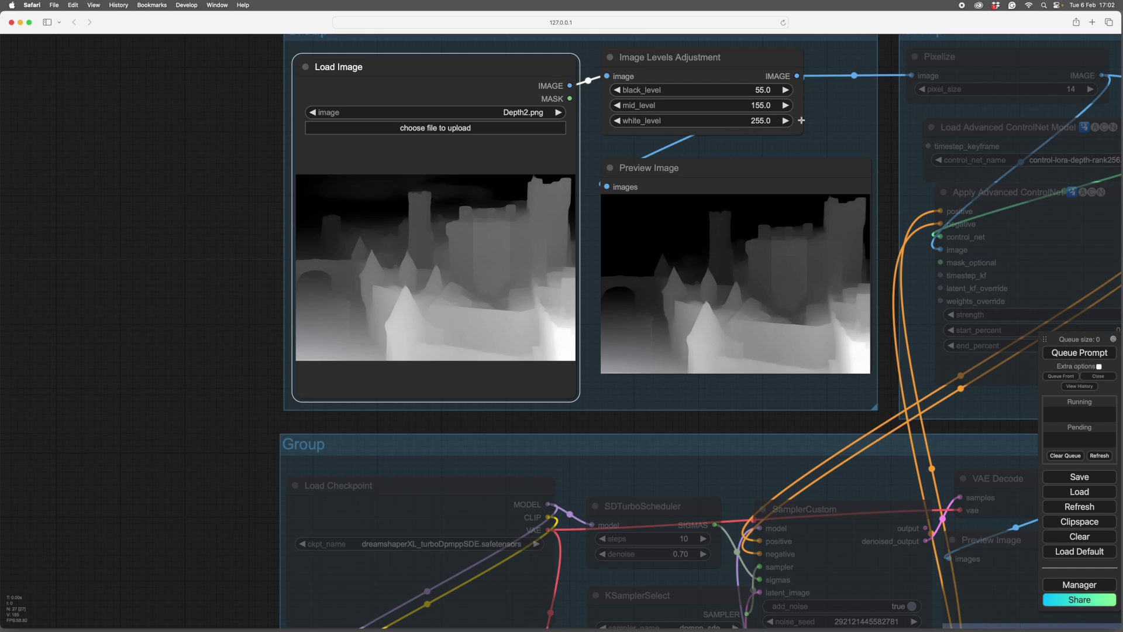
scroll(836, 129, up, 2)
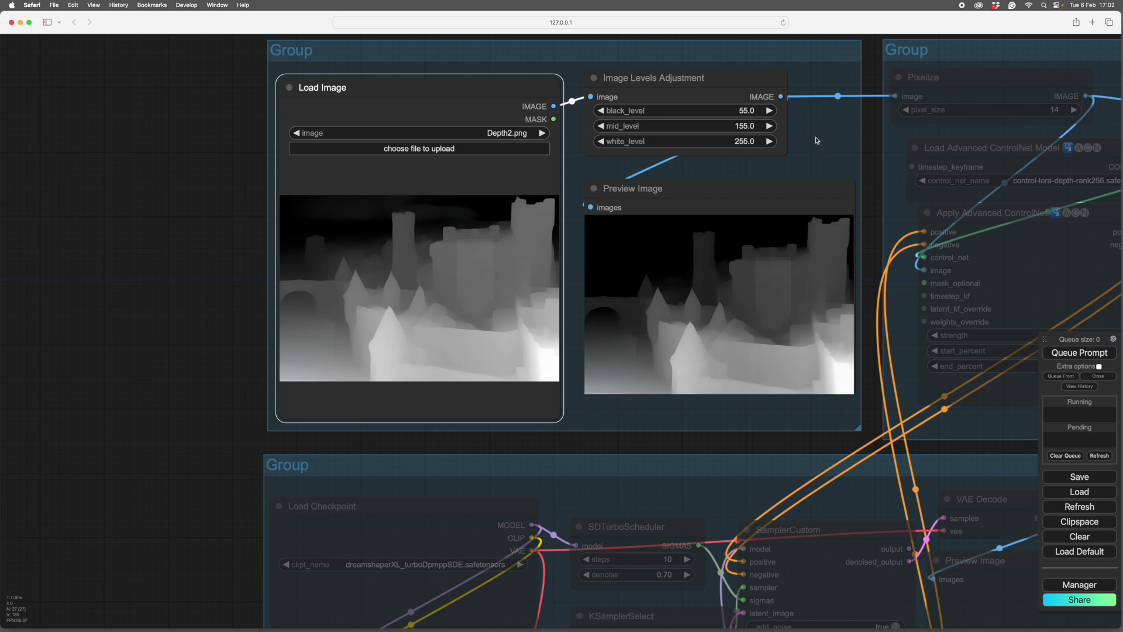
drag(817, 141, 705, 148)
click(708, 159)
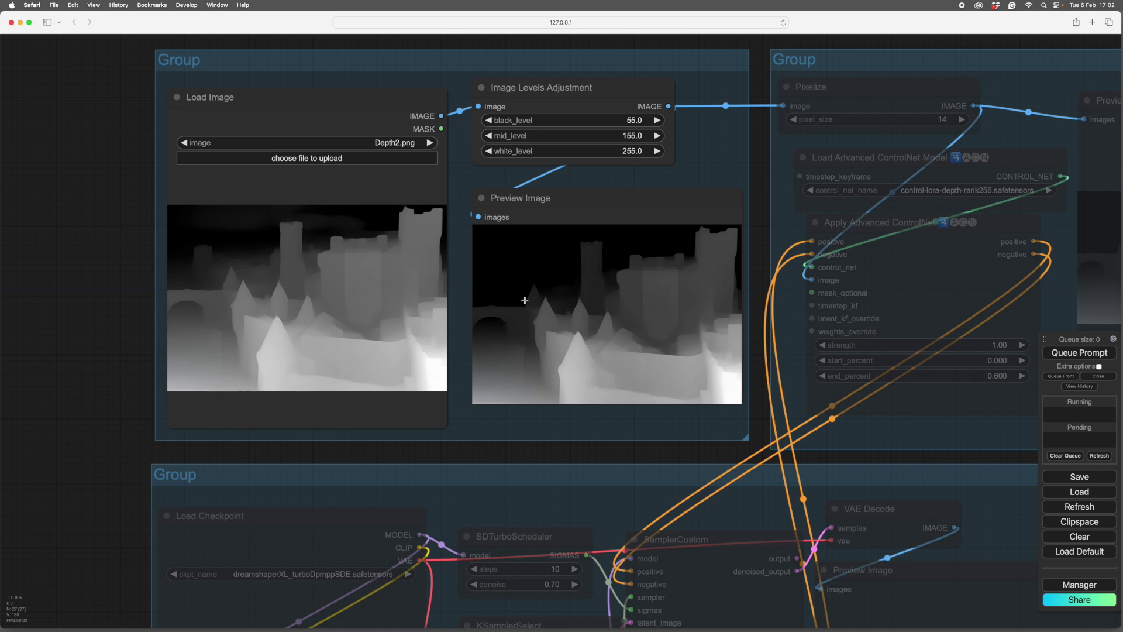
Set the ControlNet group's bypassed nodes to Always so Pixelize and ControlNet run
scroll(524, 296, right, 5)
right_click(799, 364)
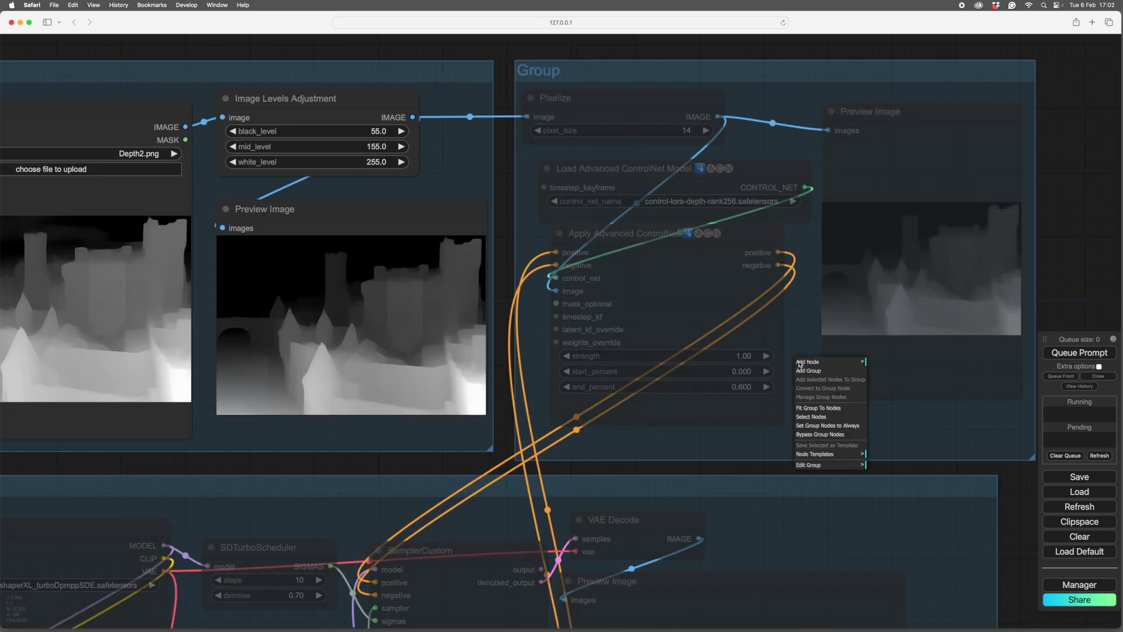
click(819, 480)
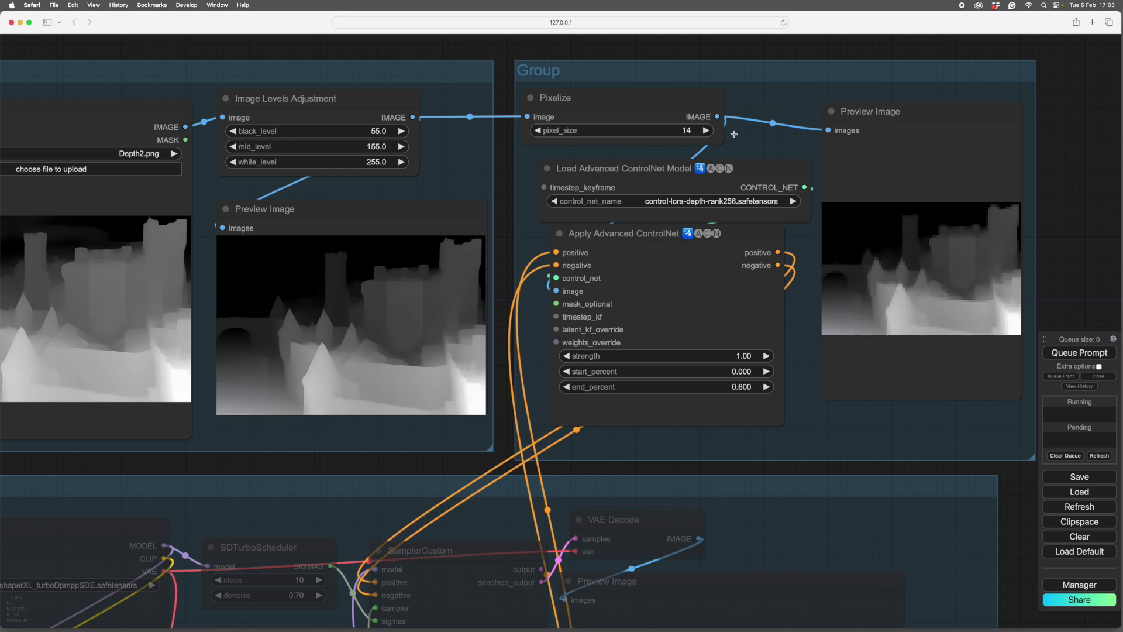
Zoom out to the sampler group and set its nodes to Always
scroll(1073, 242, down, 4)
drag(1073, 258, 1036, 178)
scroll(1012, 199, down, 3)
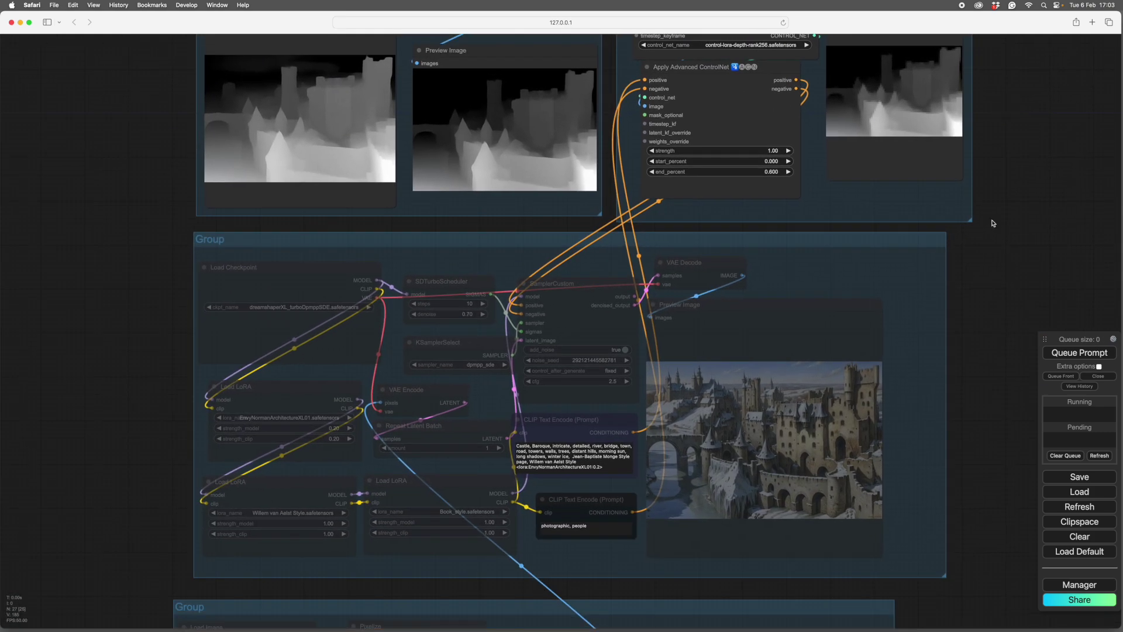
right_click(851, 258)
Zoom in on the snowy castle Preview Image, then zoom back out
scroll(854, 266, down, 5)
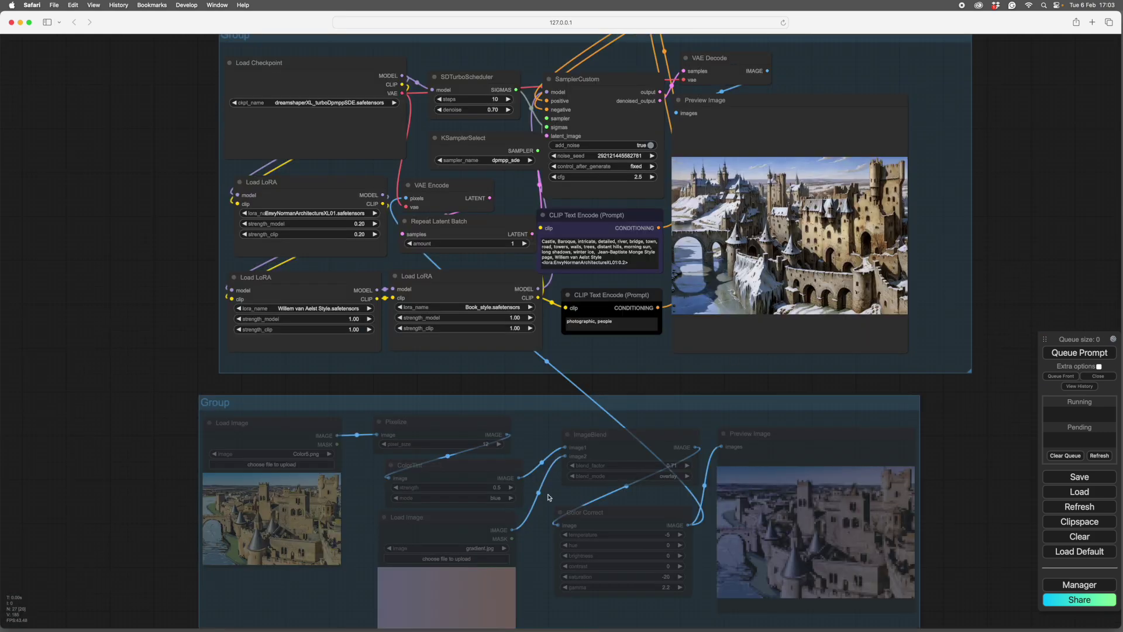
scroll(972, 240, up, 5)
scroll(1006, 273, up, 4)
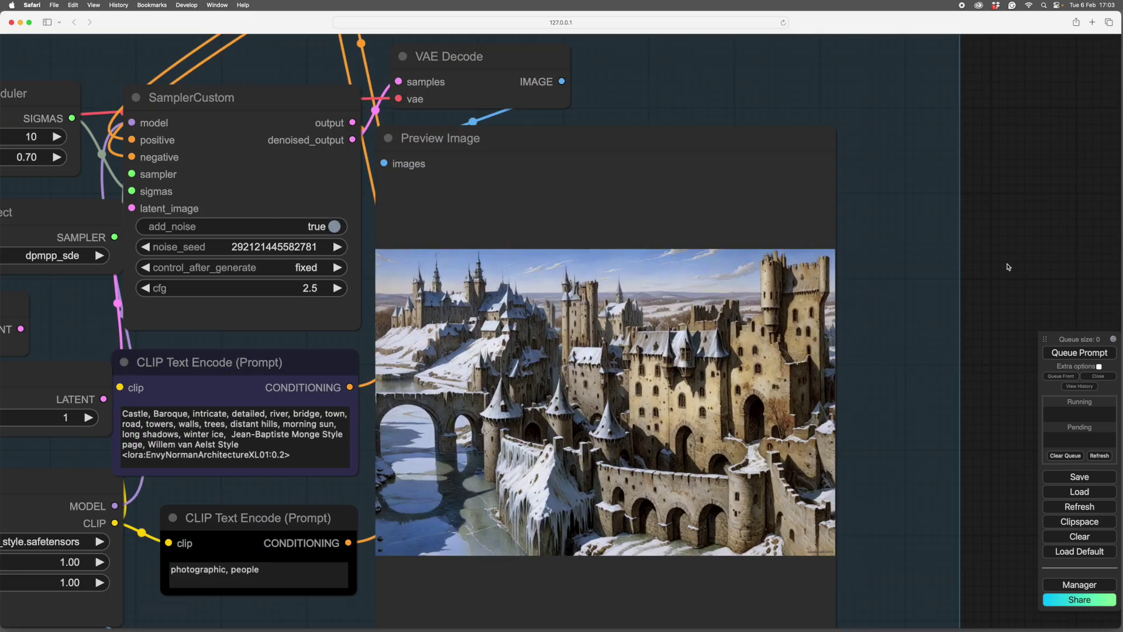
scroll(1008, 266, down, 2)
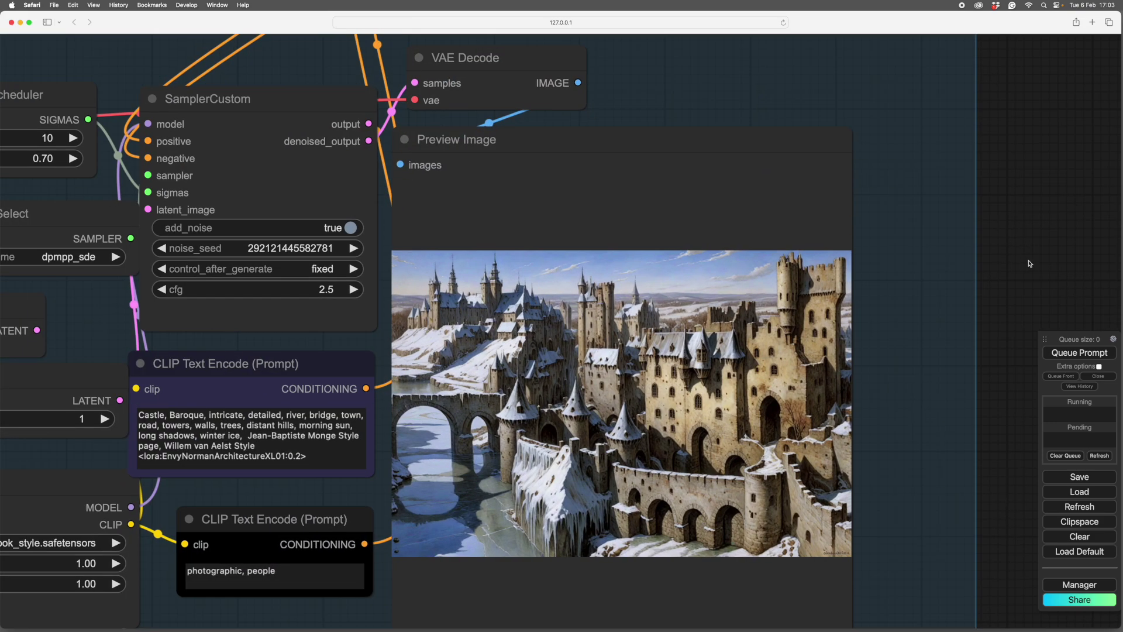
scroll(1029, 256, down, 1)
scroll(1029, 256, down, 4)
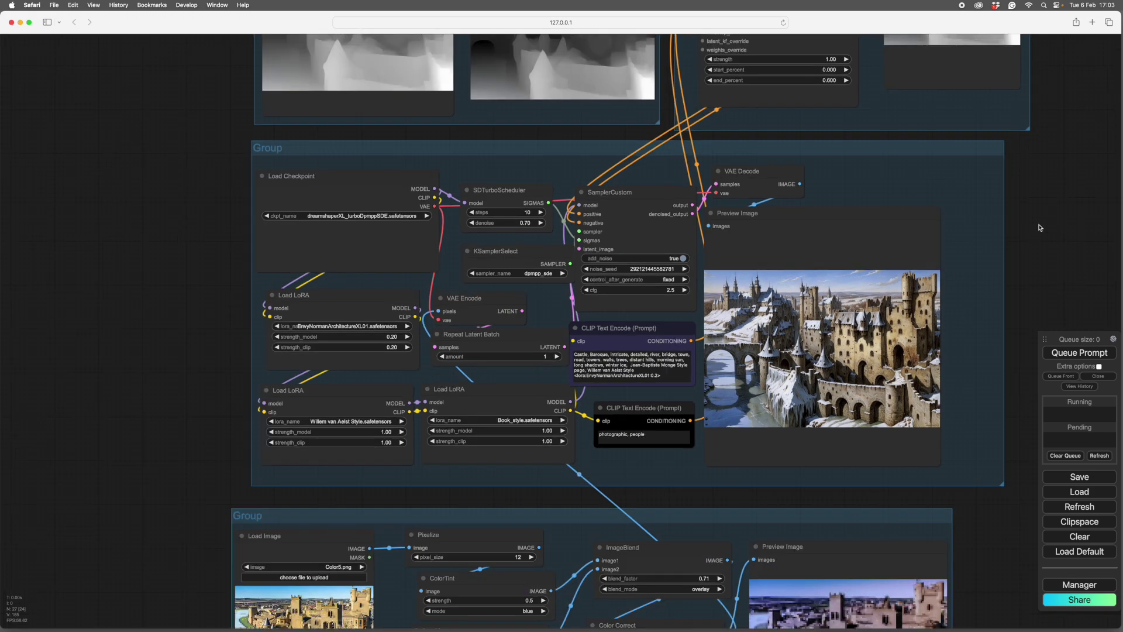
scroll(1033, 283, down, 4)
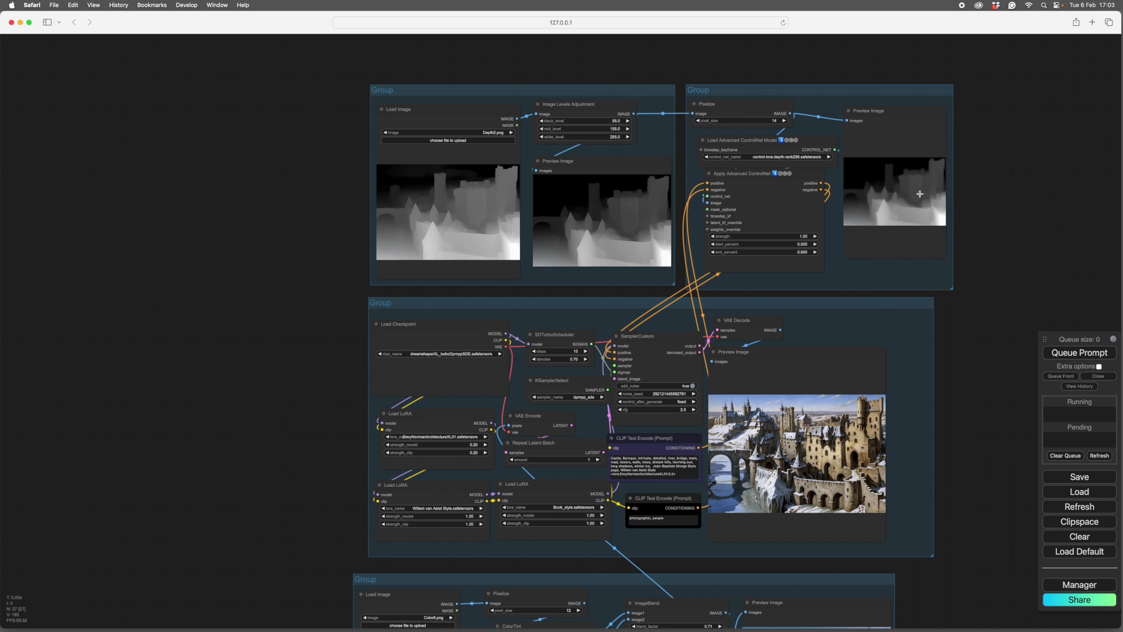
drag(611, 461, 602, 228)
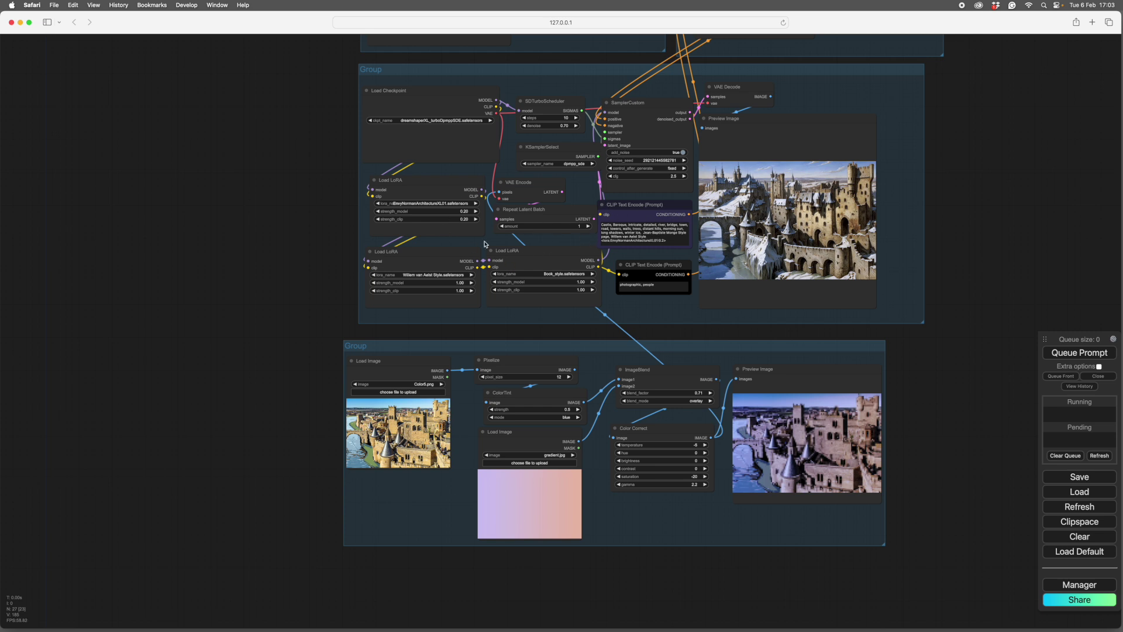
drag(972, 395, 978, 306)
scroll(928, 263, up, 4)
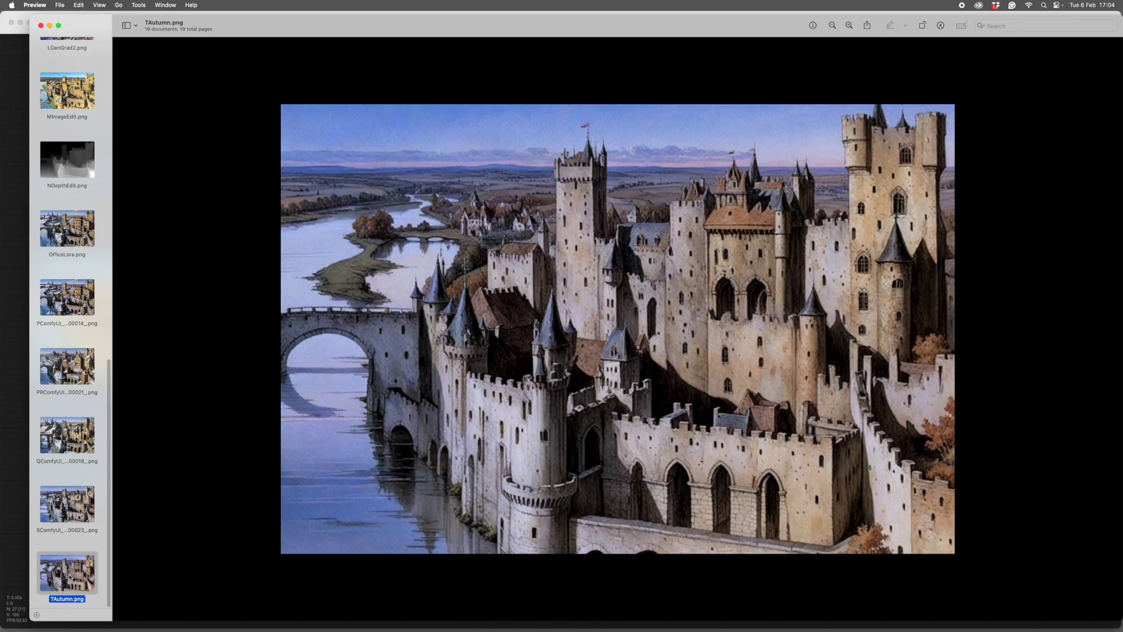
Compare TAutumn.png with variations 00023, 00014 and OPlusLora.png
key(Up)
key(Up)
key(Up)
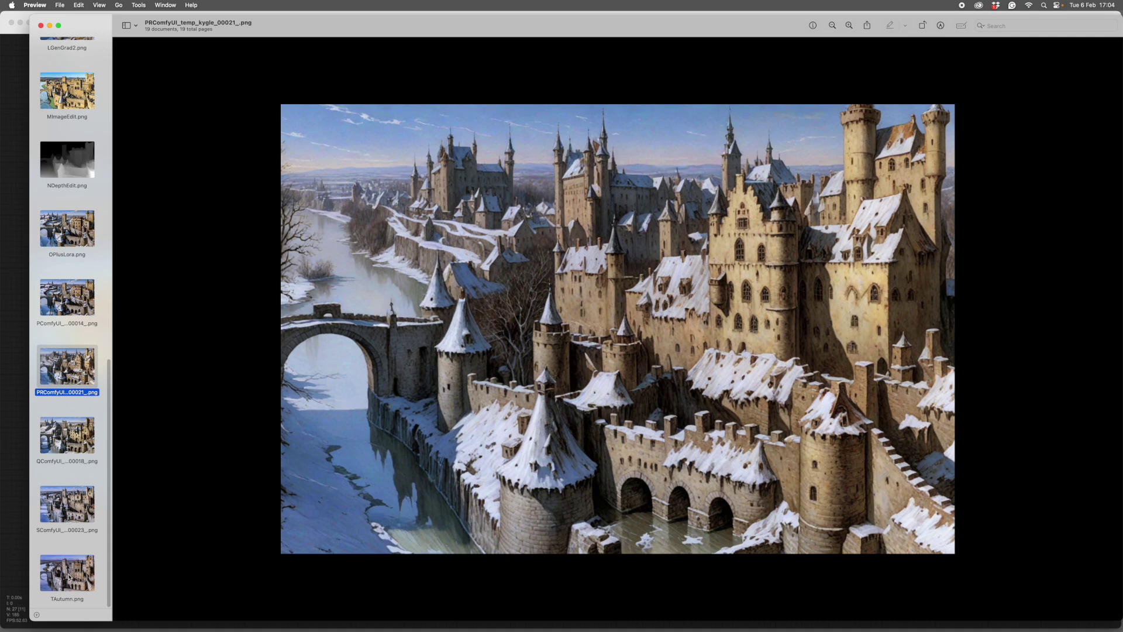
click(68, 577)
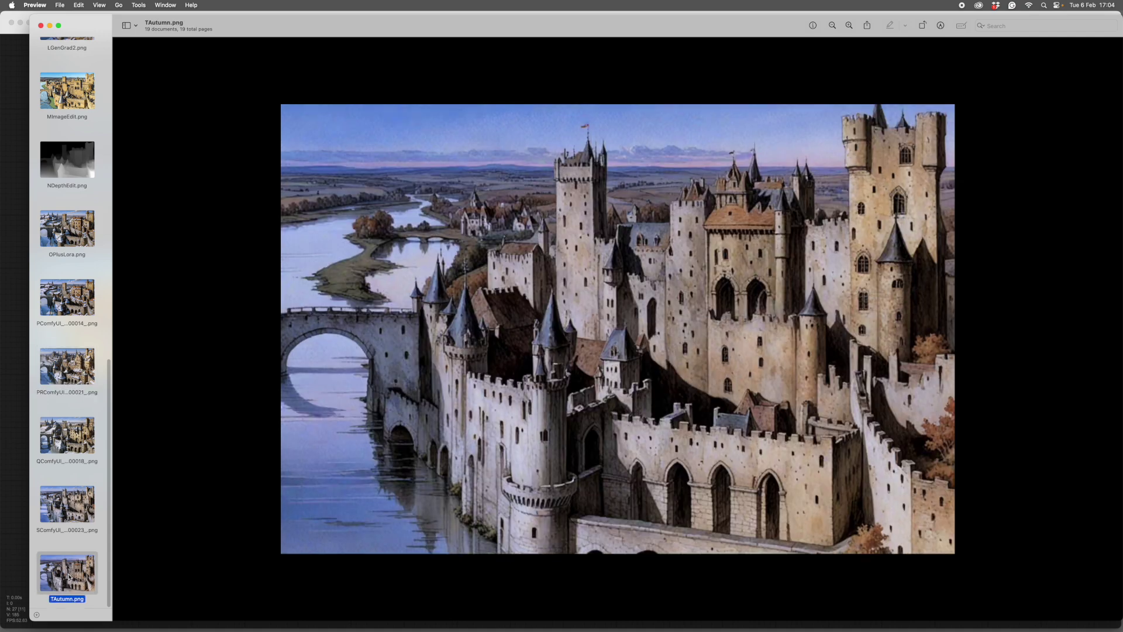
click(67, 507)
click(69, 298)
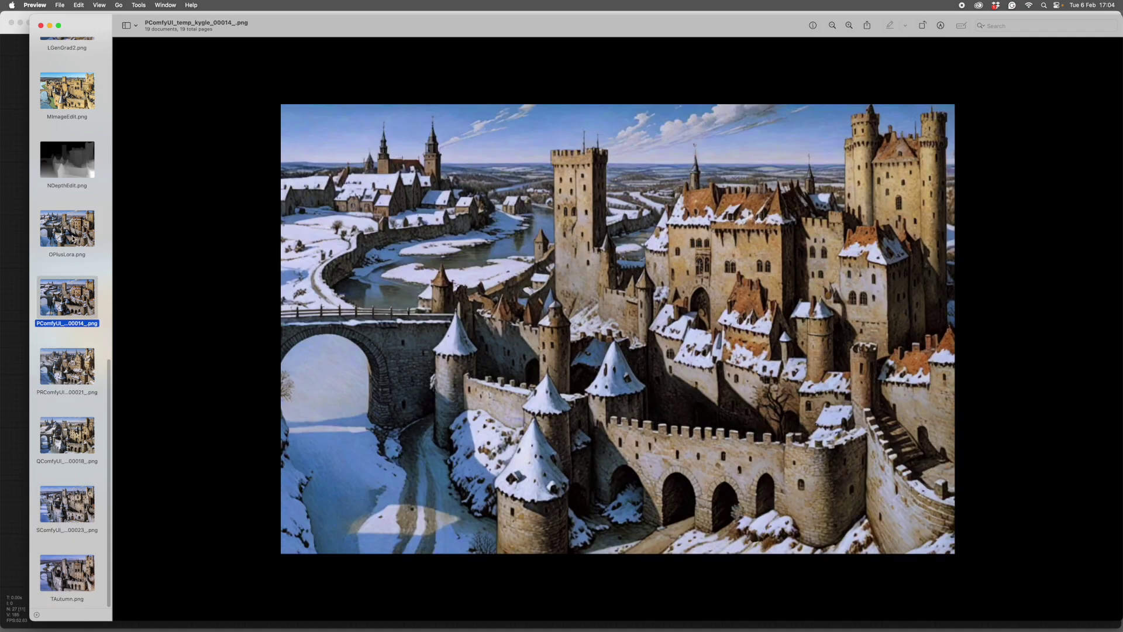
click(74, 232)
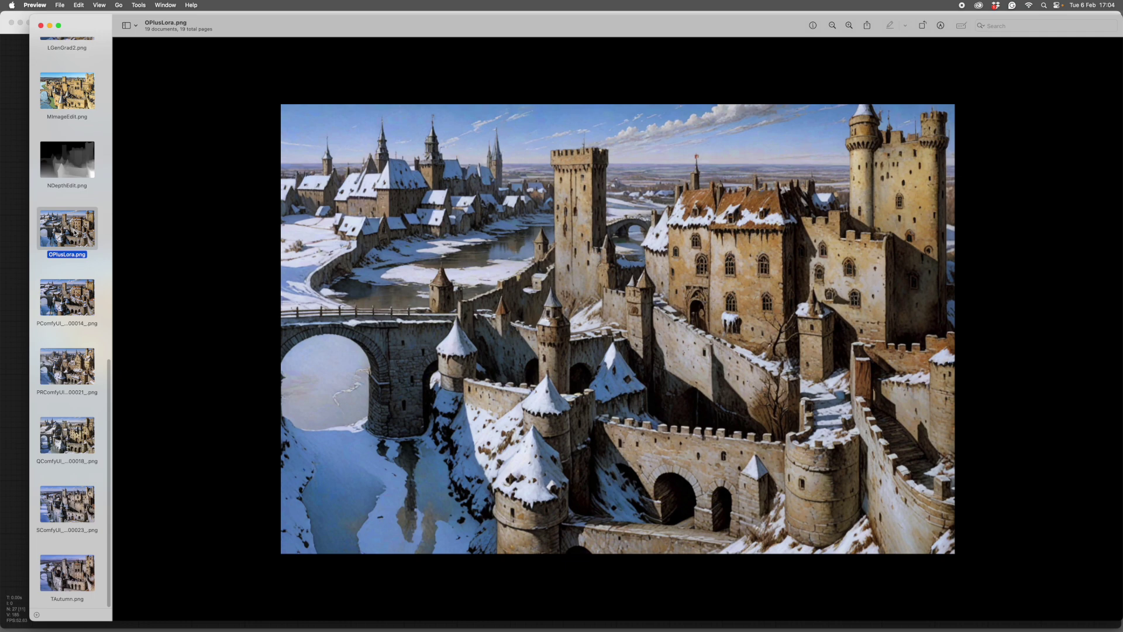
Step through variations 00014, 00021, 00018 and 00023, returning to TAutumn.png
click(69, 298)
click(62, 360)
click(63, 436)
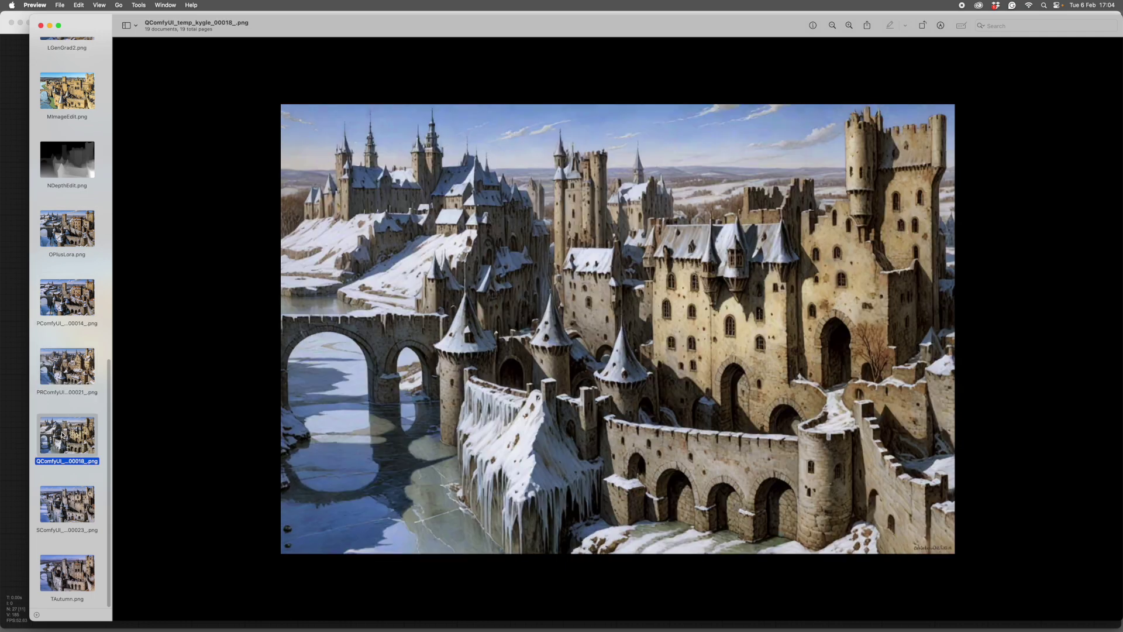
click(62, 504)
click(57, 572)
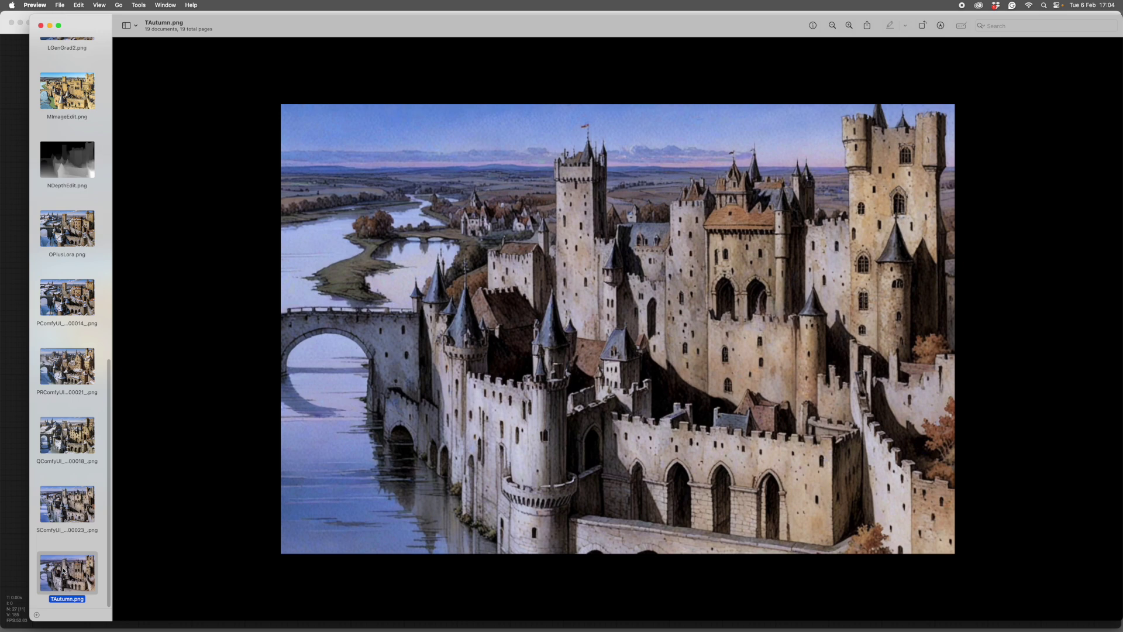
Show variation 00023 beside TAutumn.png, then view 00023, 00018, 00021 and 00014 alone
shift+click(79, 512)
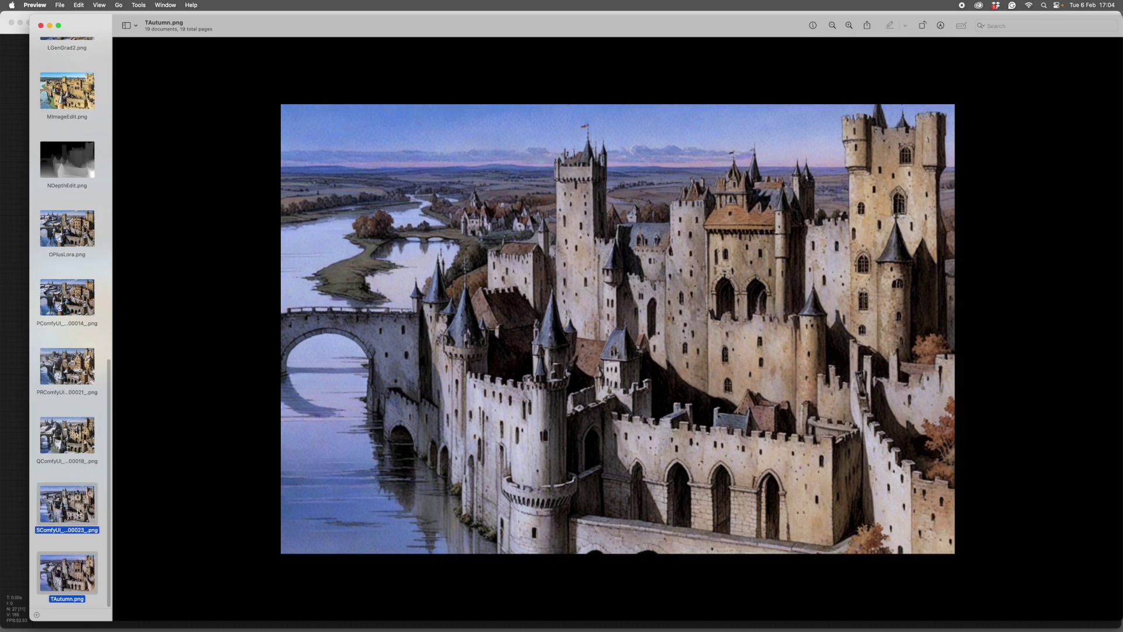
click(79, 512)
click(66, 437)
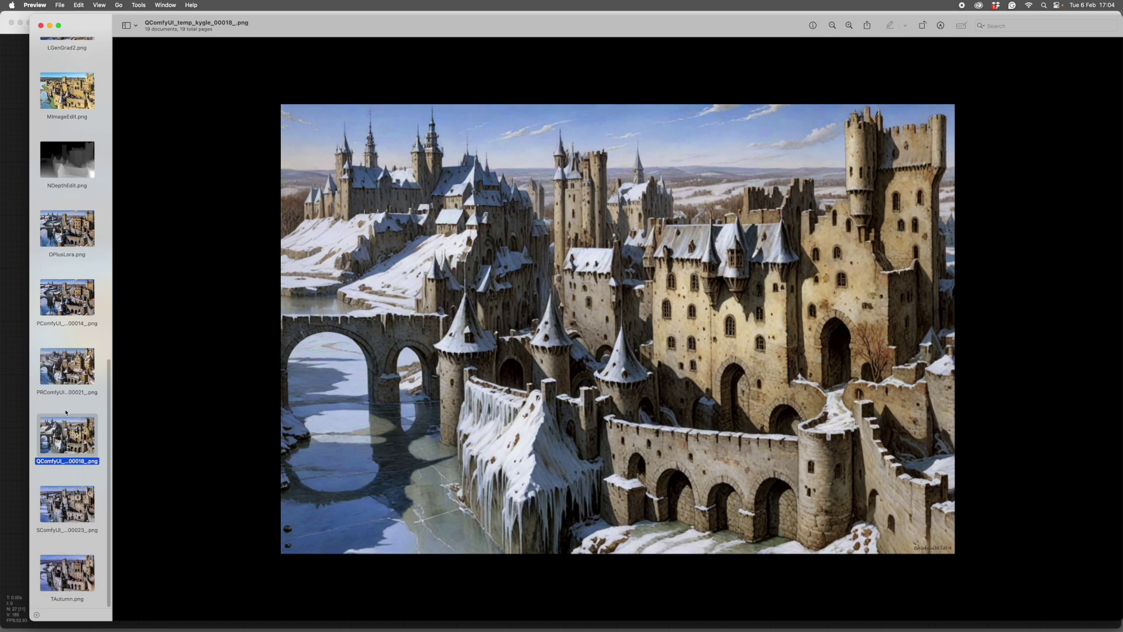
click(66, 368)
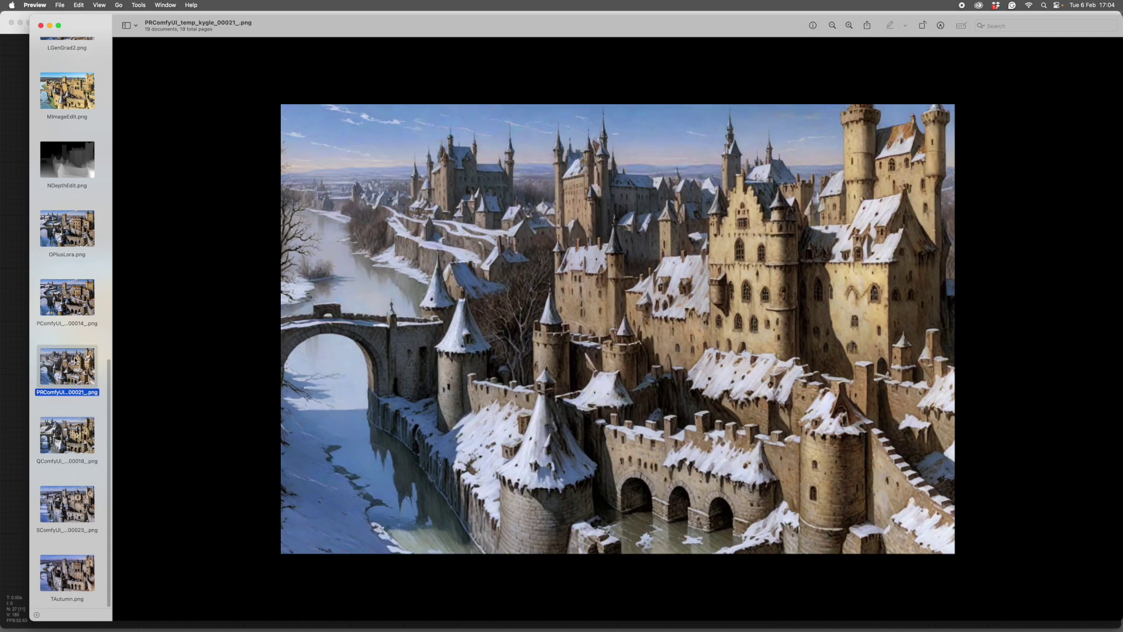
click(69, 307)
Cycle from OPlusLora.png through 00014, 00021 and 00018, ending on variation 00023
click(70, 235)
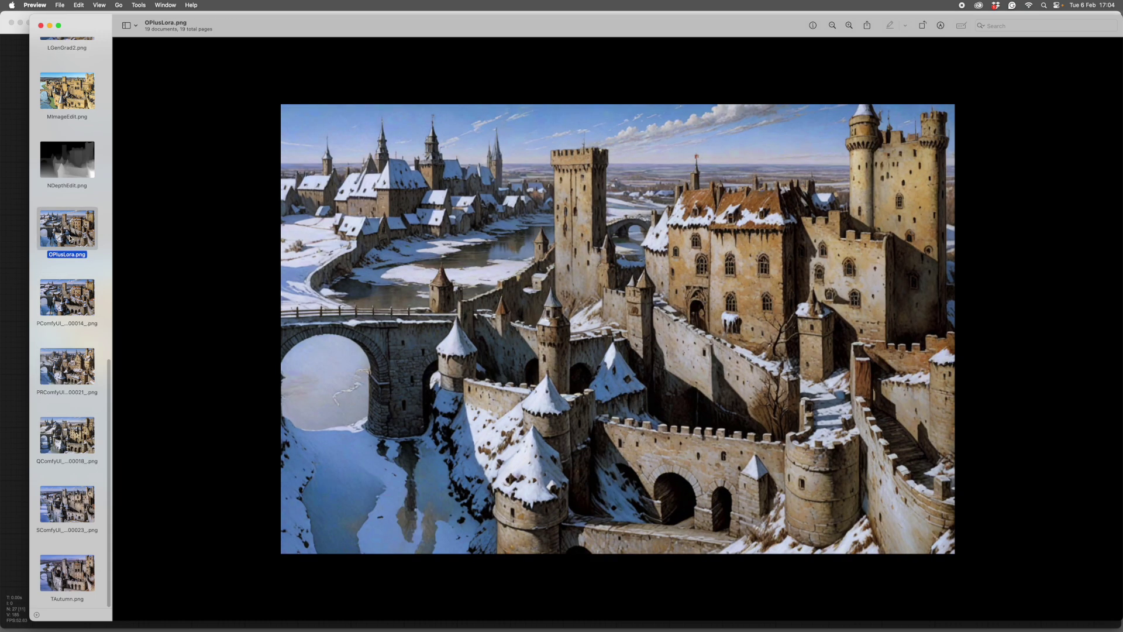
click(69, 301)
click(70, 372)
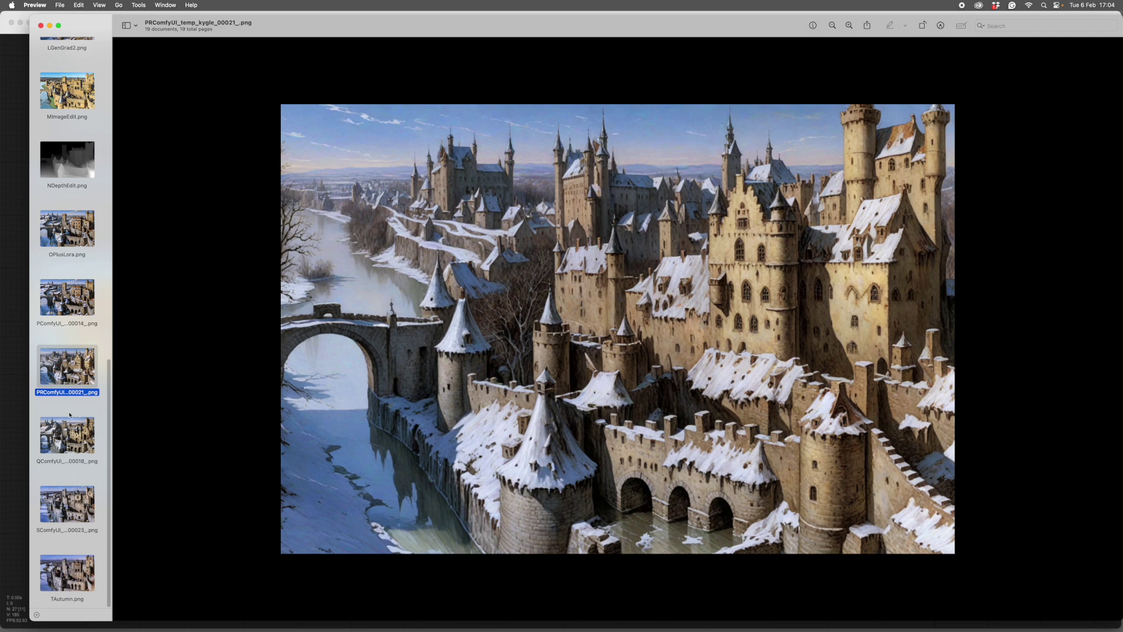
click(65, 434)
click(73, 490)
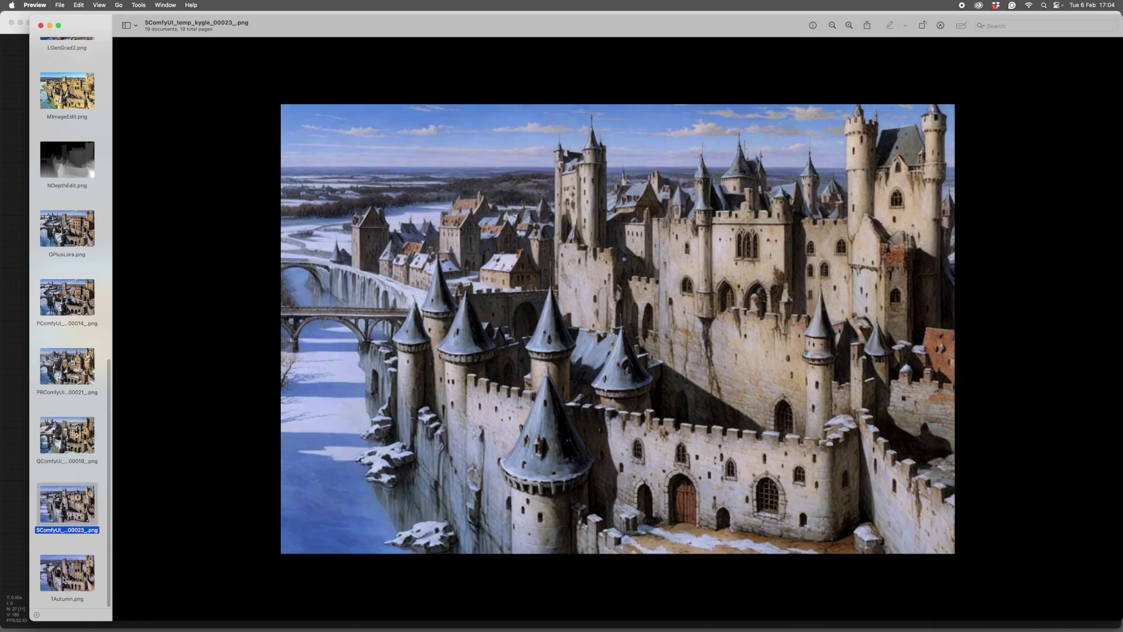
Compare TAutumn.png against variations 00023, 00018, 00021, 00014 and OPlusLora.png
click(65, 576)
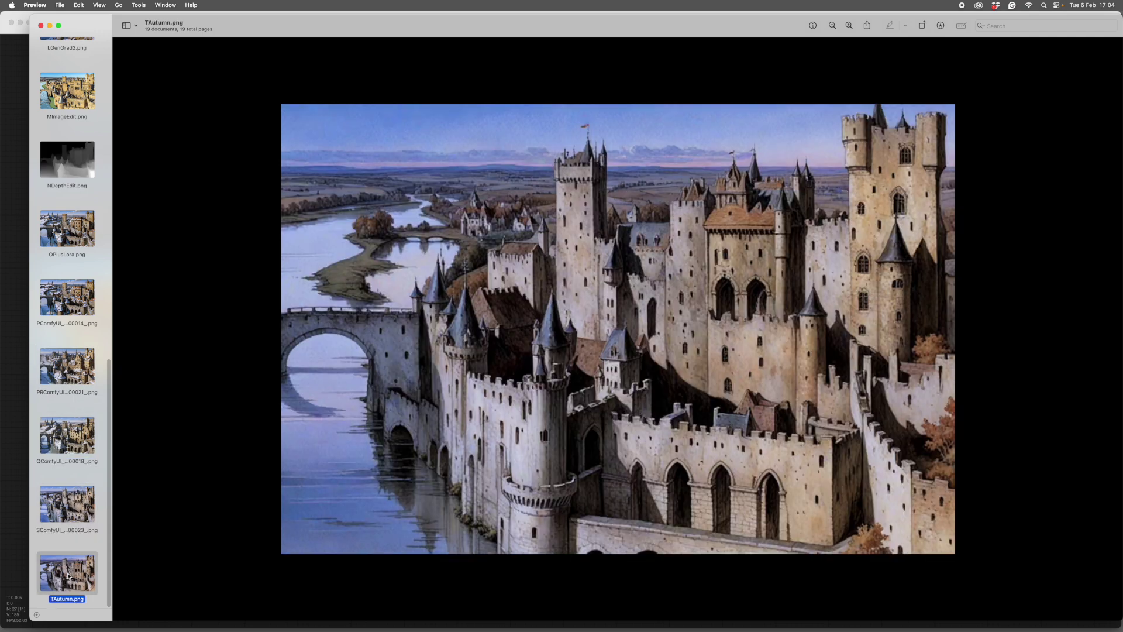
click(64, 512)
click(68, 437)
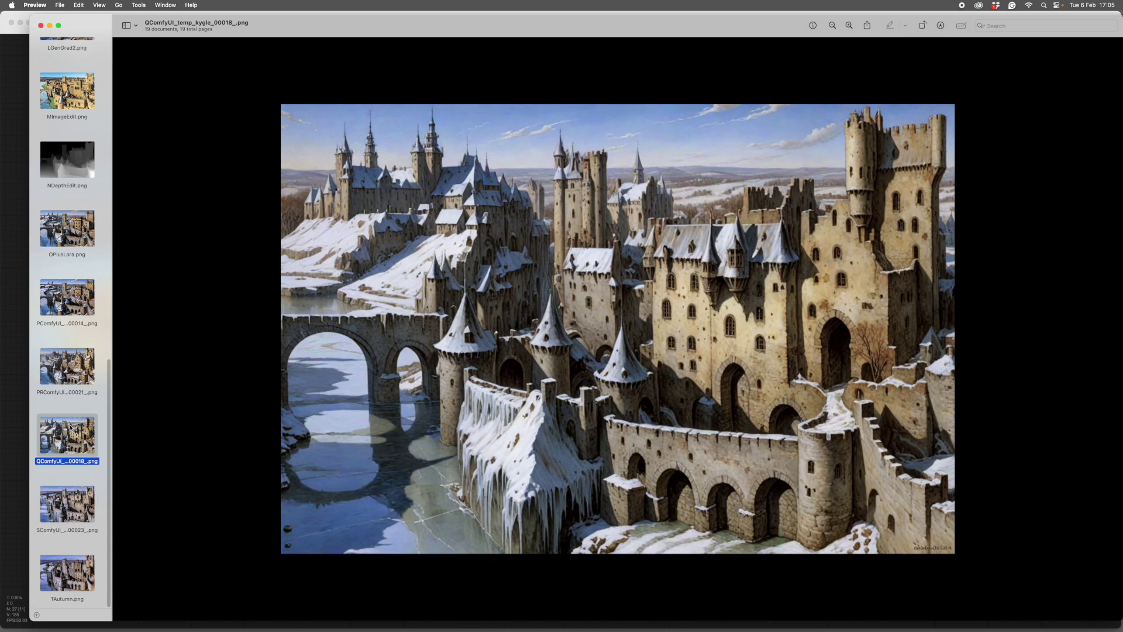
click(67, 366)
click(67, 297)
click(72, 221)
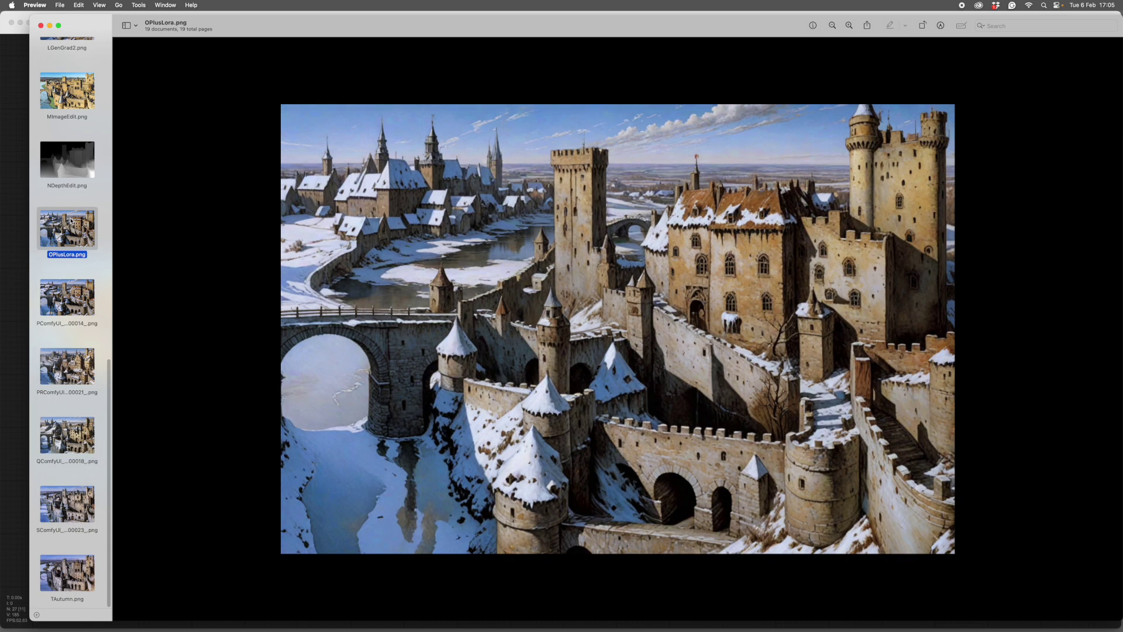
View variations 00014, 00021 and 00023, then TAutumn.png again
click(65, 302)
click(69, 366)
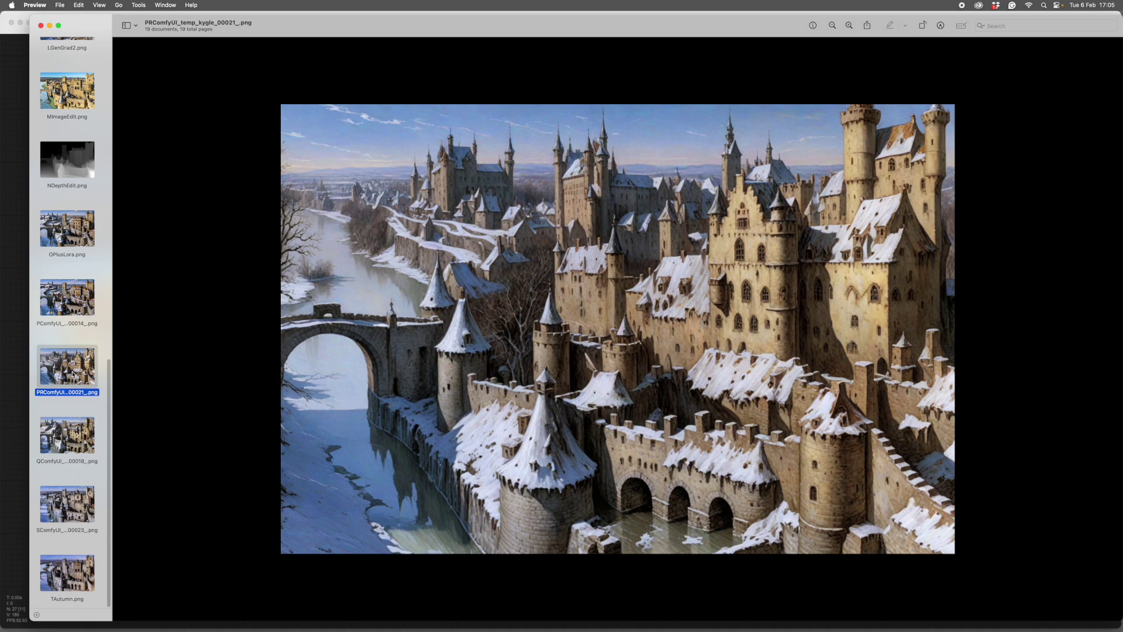
click(72, 497)
click(75, 565)
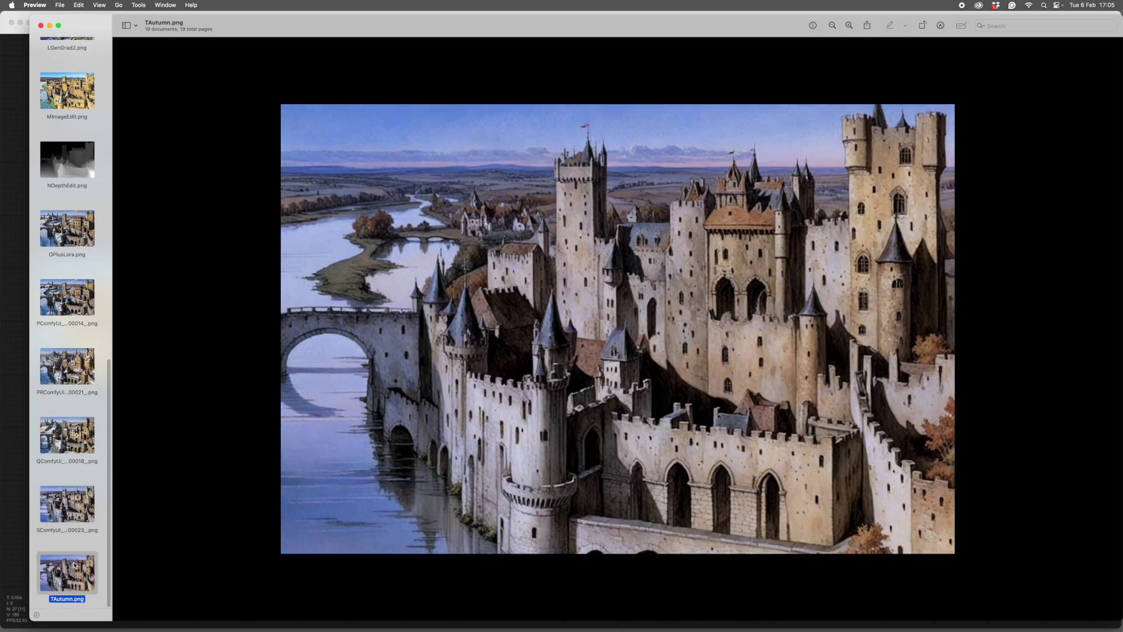
Cycle through 00018, 00021, 00014, OPlusLora.png, 00018 and 00023 back to TAutumn.png
click(67, 444)
click(67, 371)
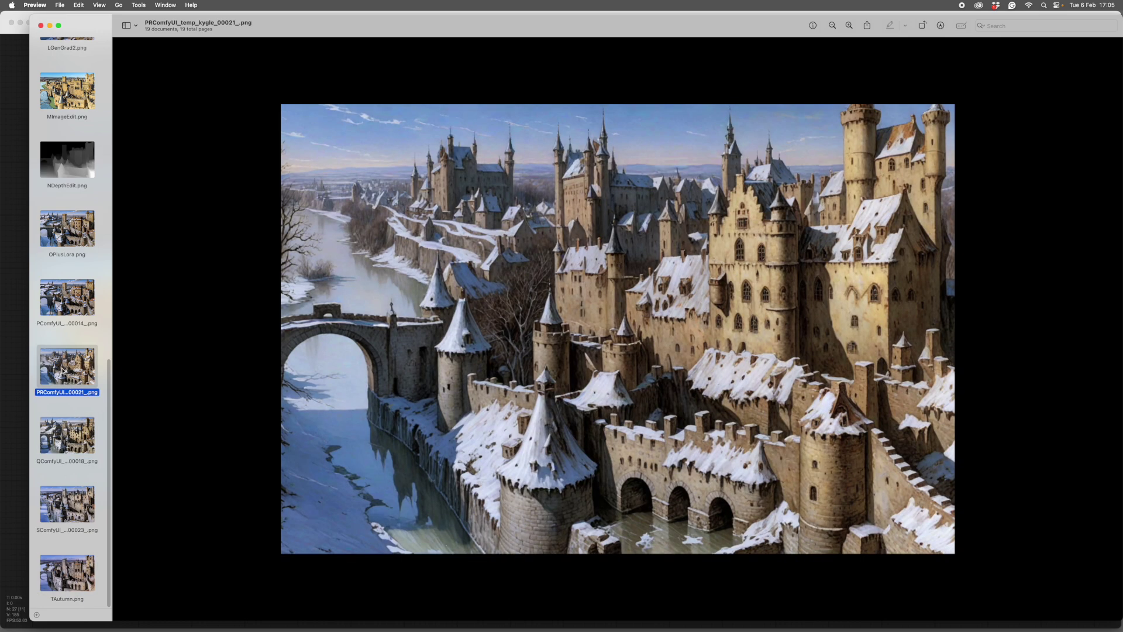
click(75, 302)
click(69, 238)
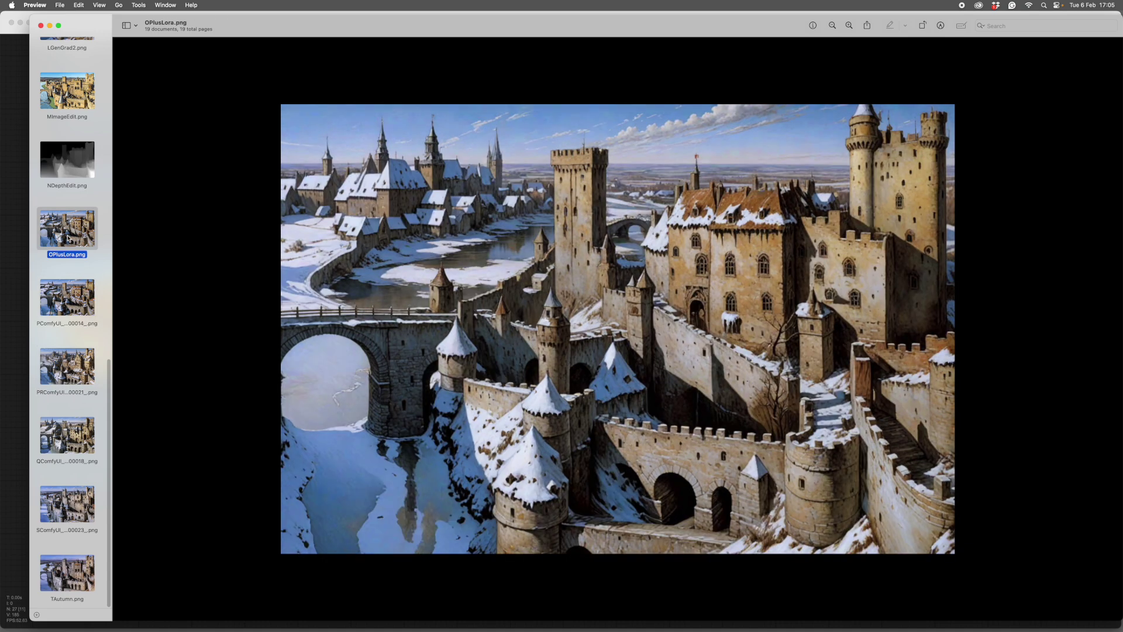
click(72, 437)
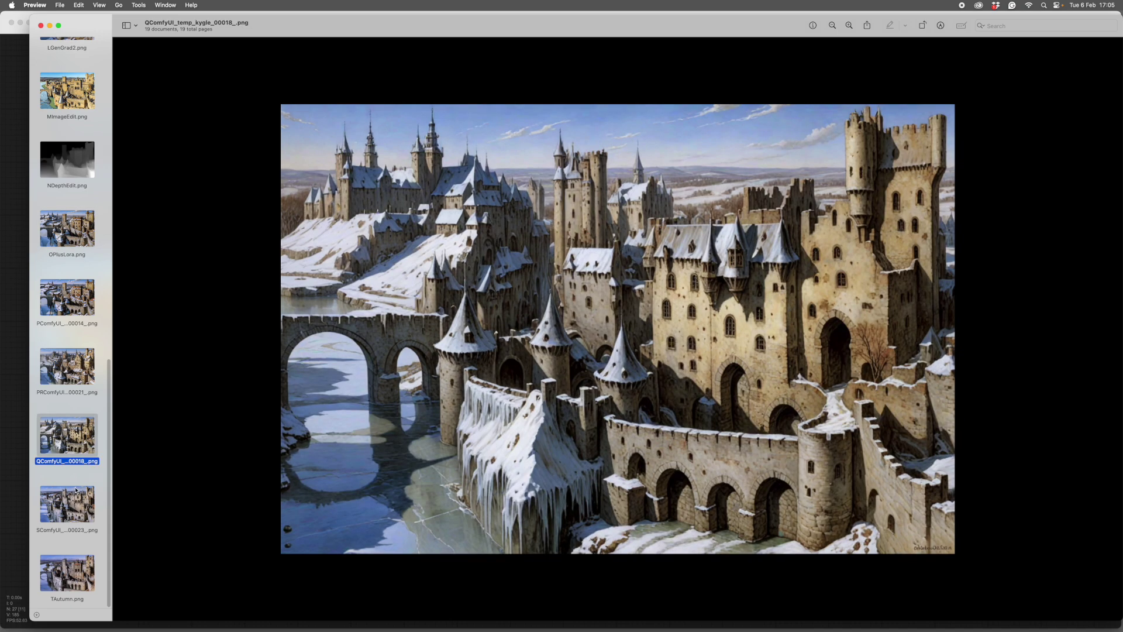
click(72, 507)
click(73, 571)
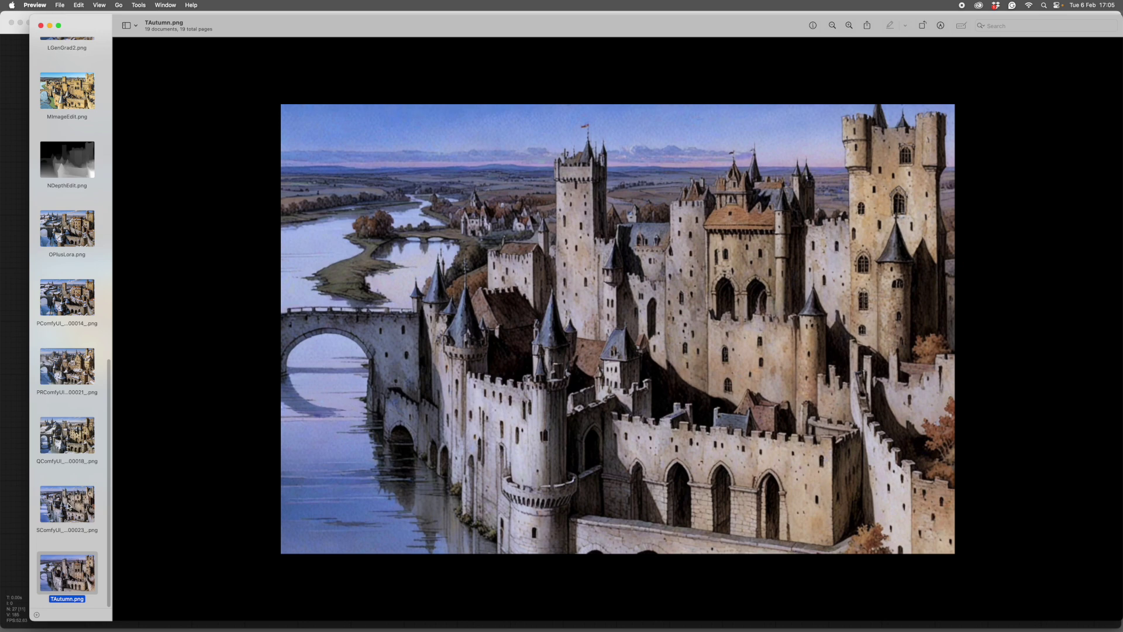
View variations 00018, 00021 and 00014, settling on OPlusLora.png
click(71, 447)
click(70, 370)
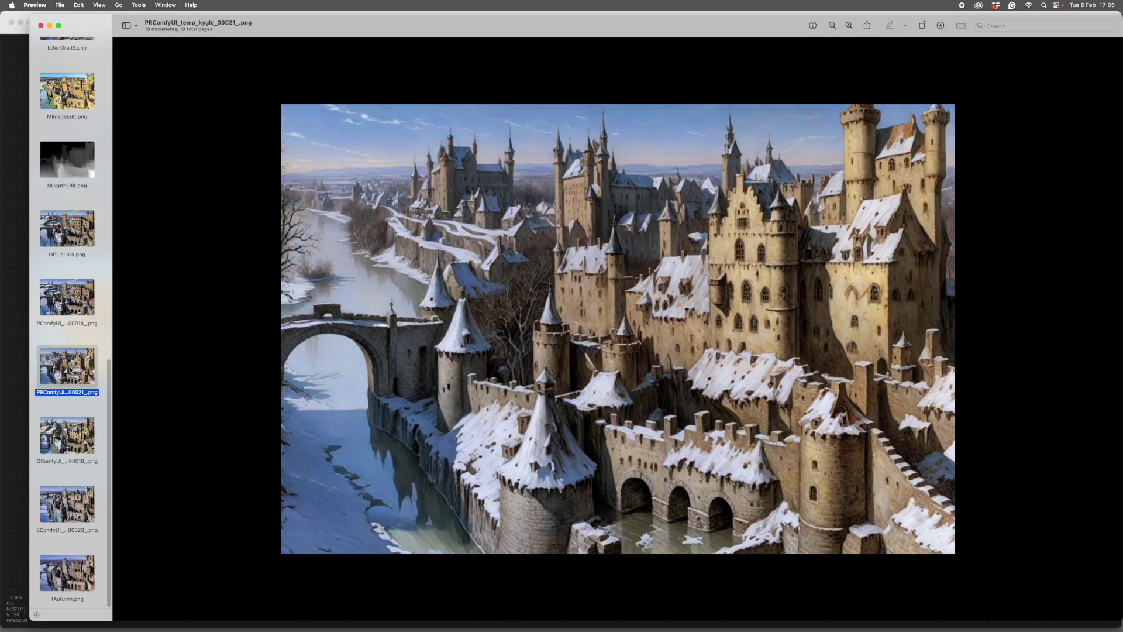
click(61, 305)
click(68, 231)
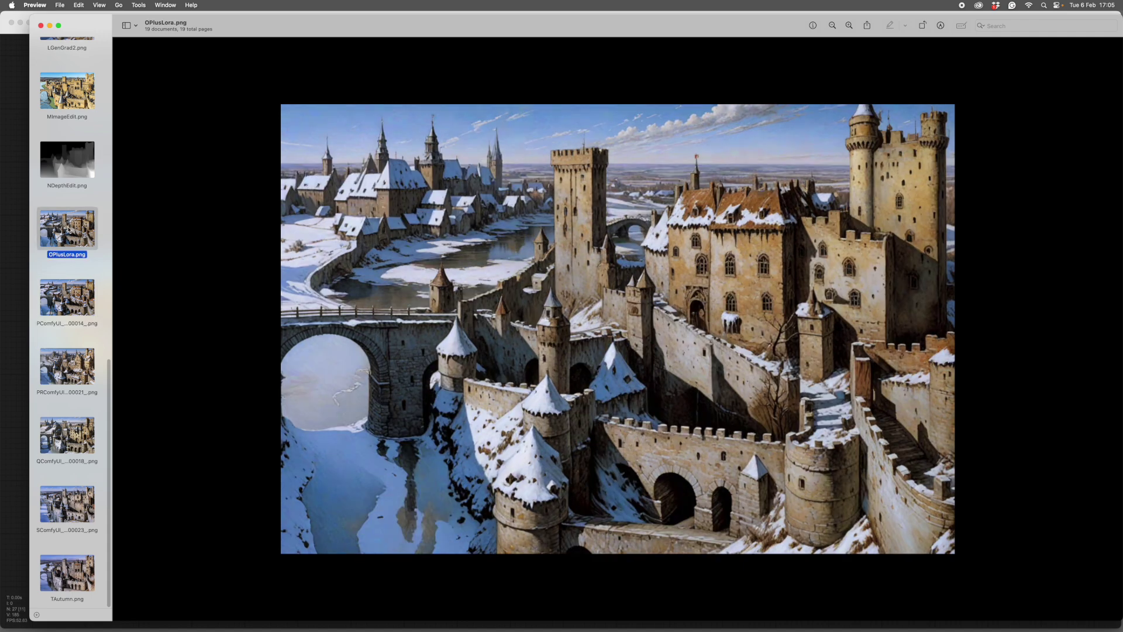